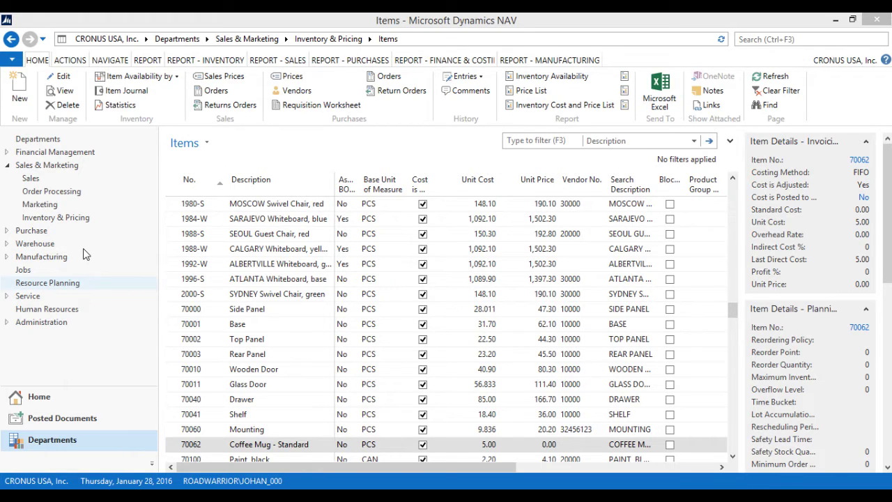
# Filter the items by the description "coffee" and open the item card of Coffee Mug - Standard for editing.
pyautogui.click(535, 138)
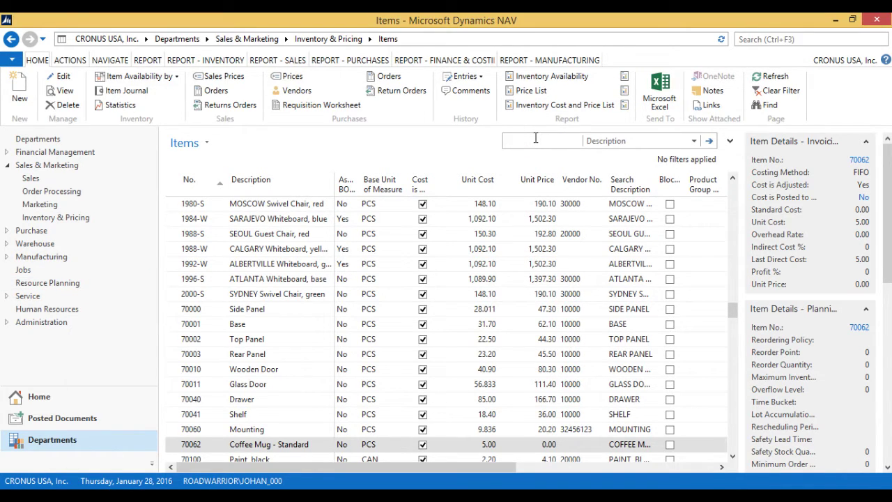
pyautogui.write('coffee')
pyautogui.press('Return')
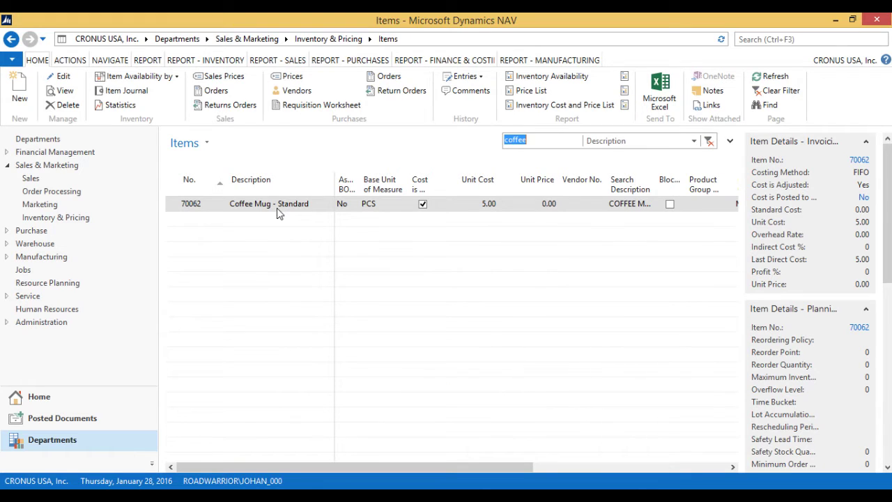
pyautogui.click(277, 207)
pyautogui.hotkey('ctrl', 'n')
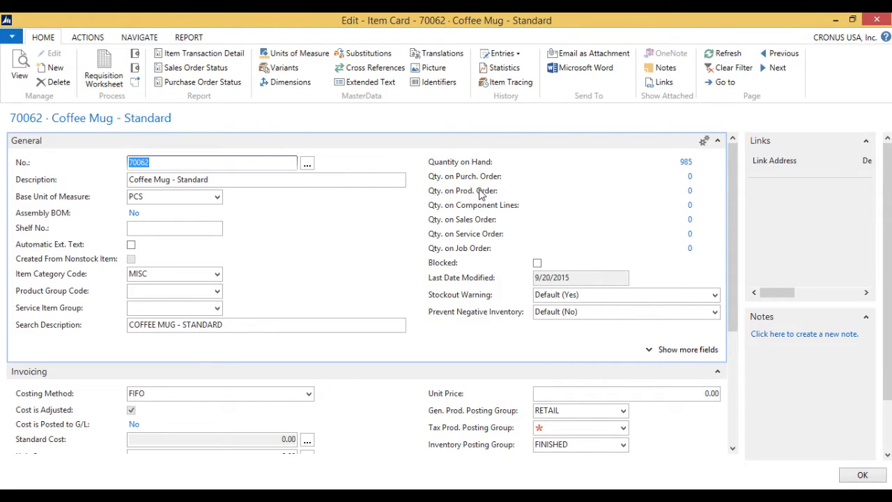
# Set the coffee mug's Unit Price to 20 in the Invoicing details of its item card.
pyautogui.moveTo(730, 225); pyautogui.dragTo(736, 293)
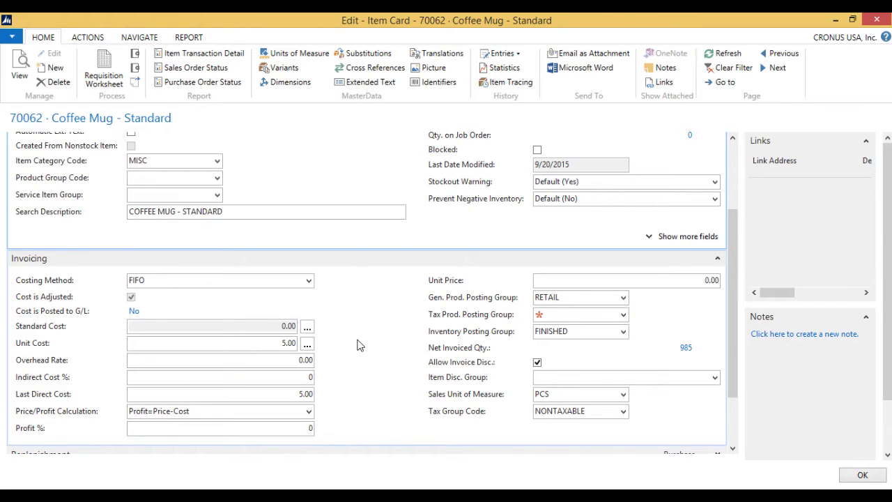
pyautogui.click(552, 280)
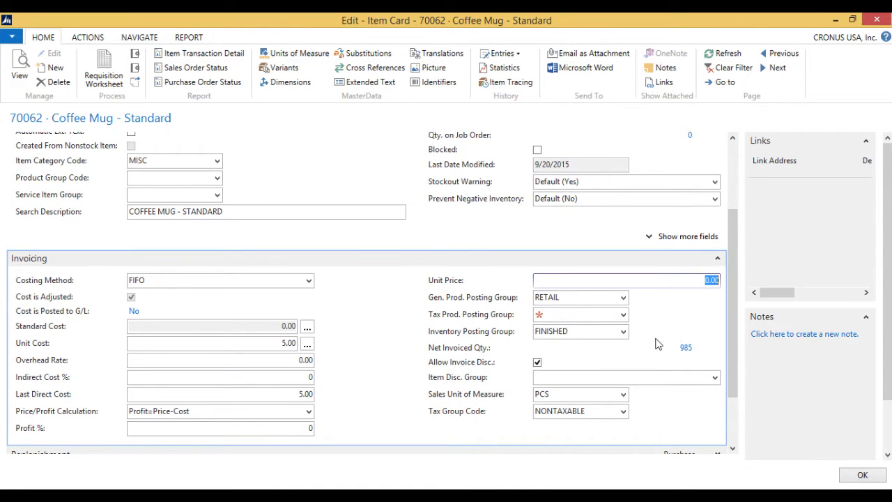
pyautogui.write('20')
pyautogui.click(253, 377)
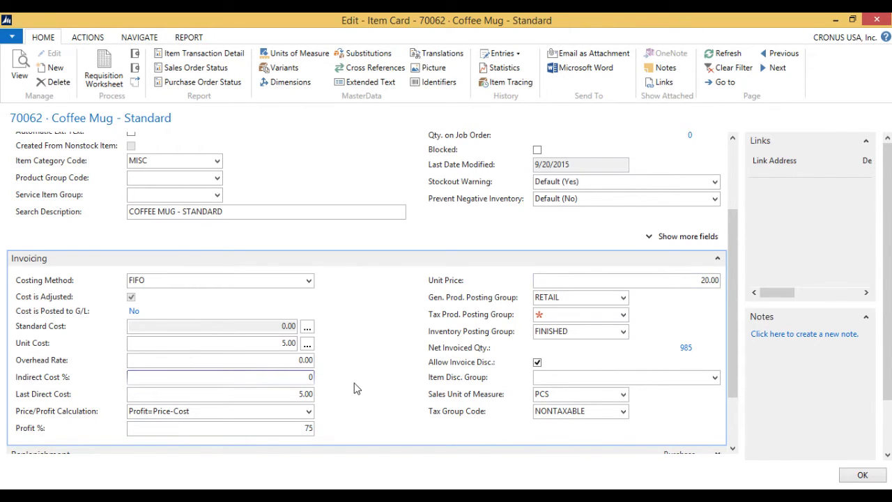
# Open the sales prices of the coffee mug item and widen the Sales Prices window.
pyautogui.moveTo(731, 324); pyautogui.dragTo(737, 289)
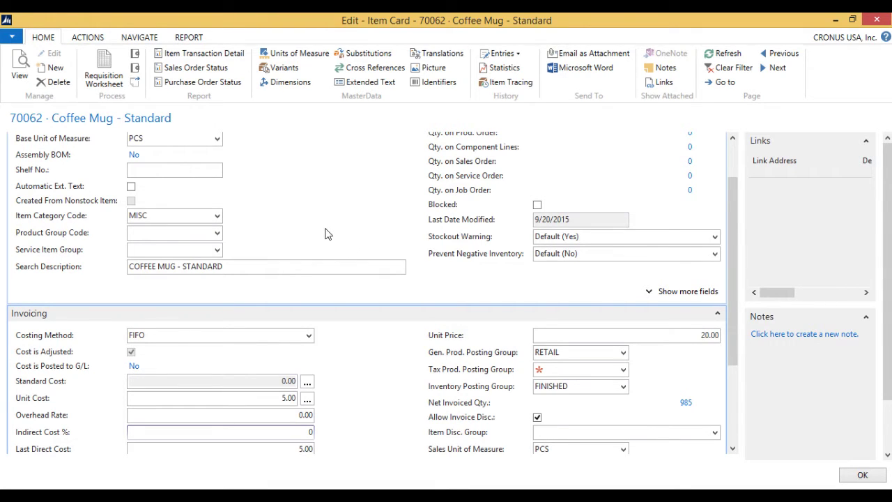
pyautogui.click(136, 38)
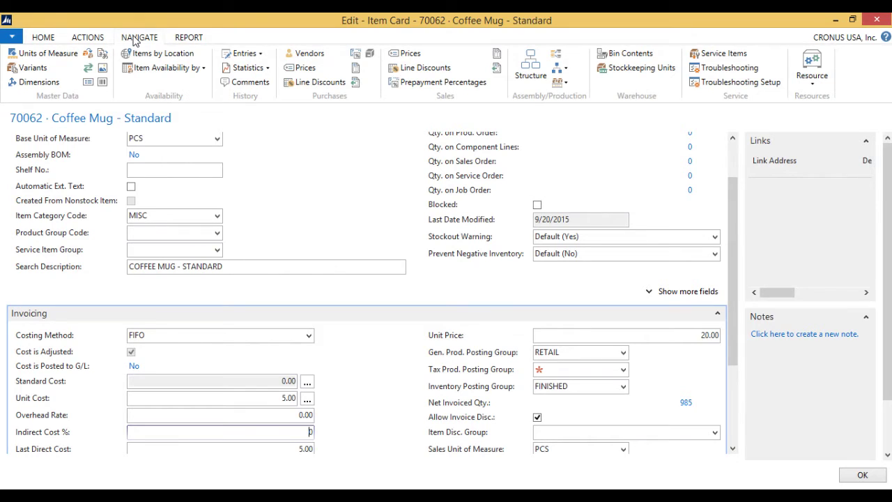
pyautogui.click(409, 56)
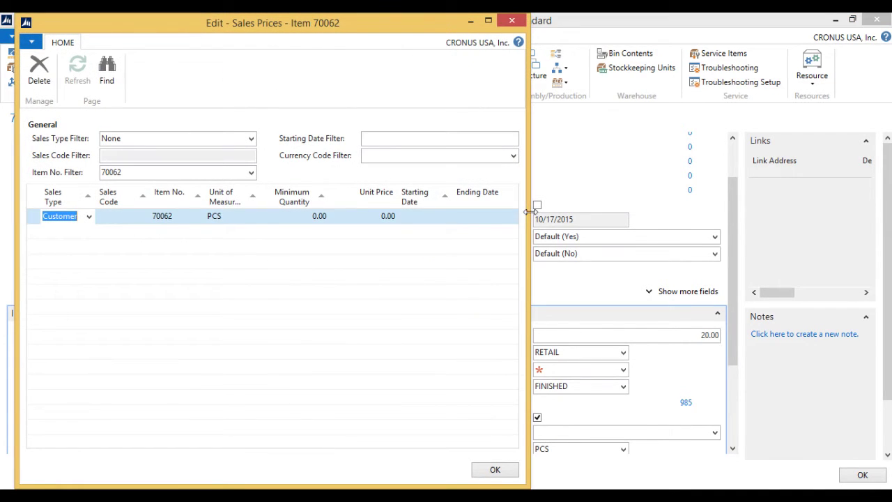
pyautogui.moveTo(528, 213); pyautogui.dragTo(801, 258)
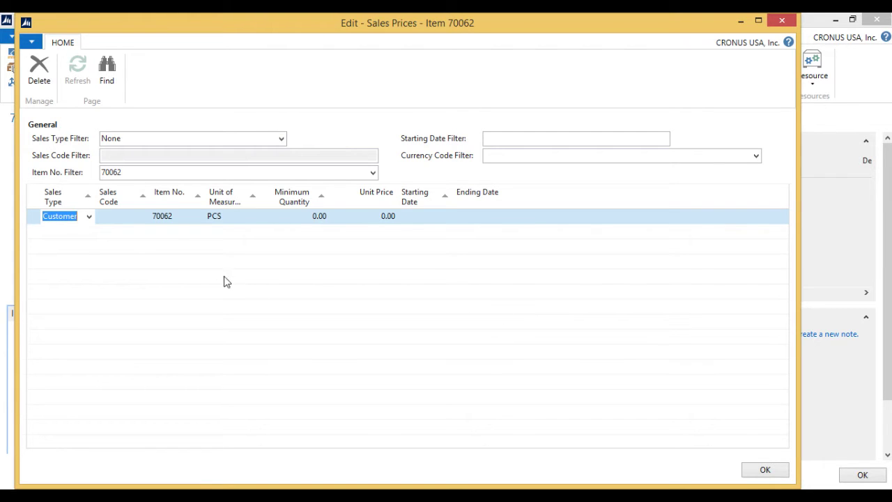
# Set the sales price line's Sales Type to Customer and its Sales Code to the customer The Cannon Group PLC.
pyautogui.click(89, 218)
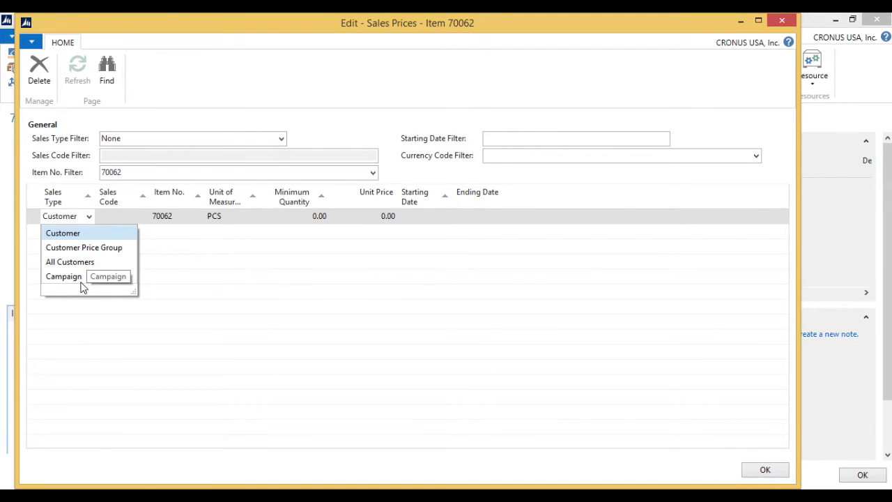
pyautogui.click(81, 235)
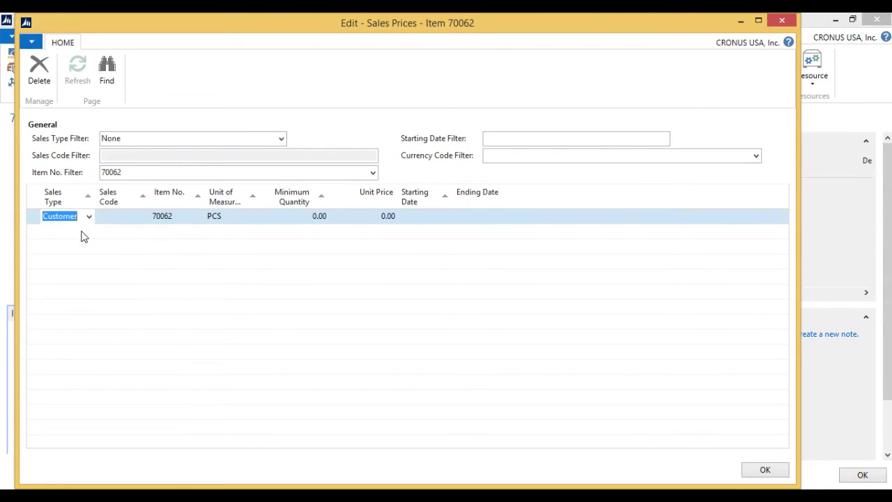
pyautogui.click(133, 218)
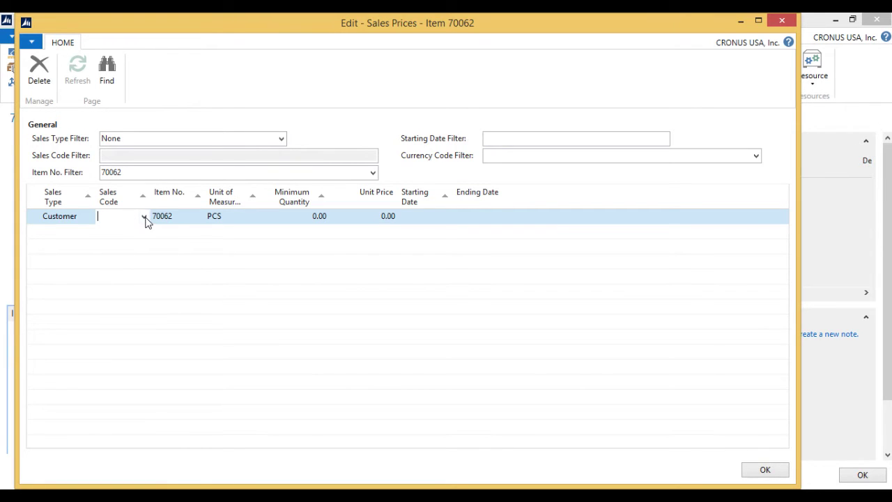
pyautogui.click(143, 216)
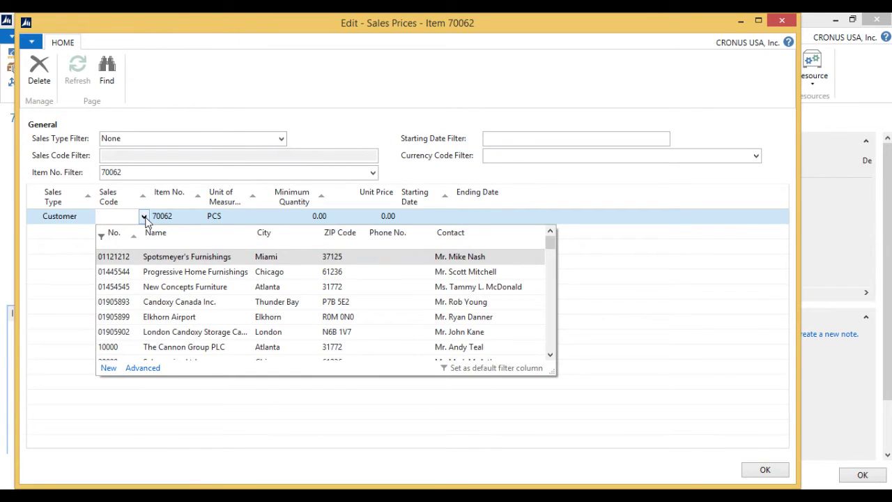
pyautogui.write('the ca')
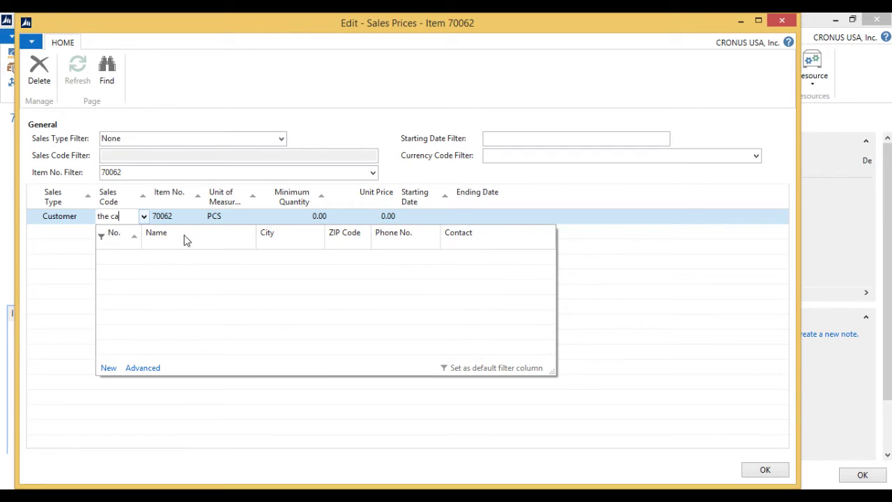
pyautogui.click(186, 259)
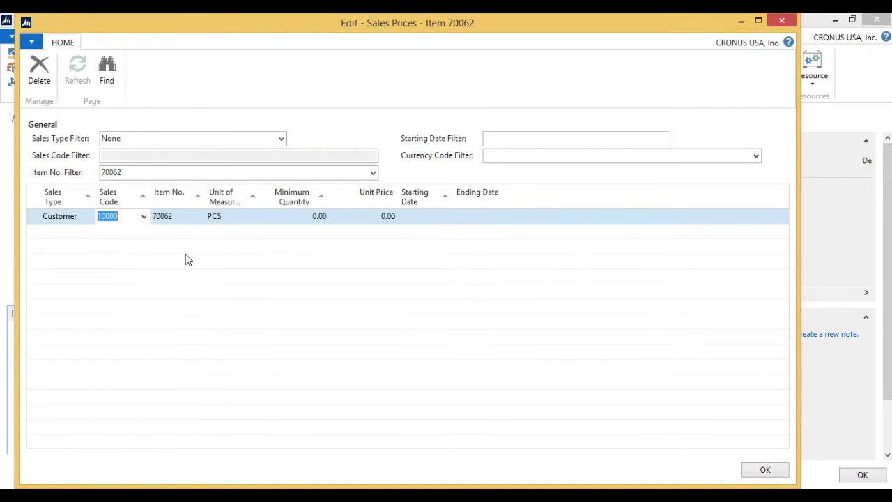
# Set the customer price line's Unit Price to 15, then close the sales prices and the item card.
pyautogui.click(294, 214)
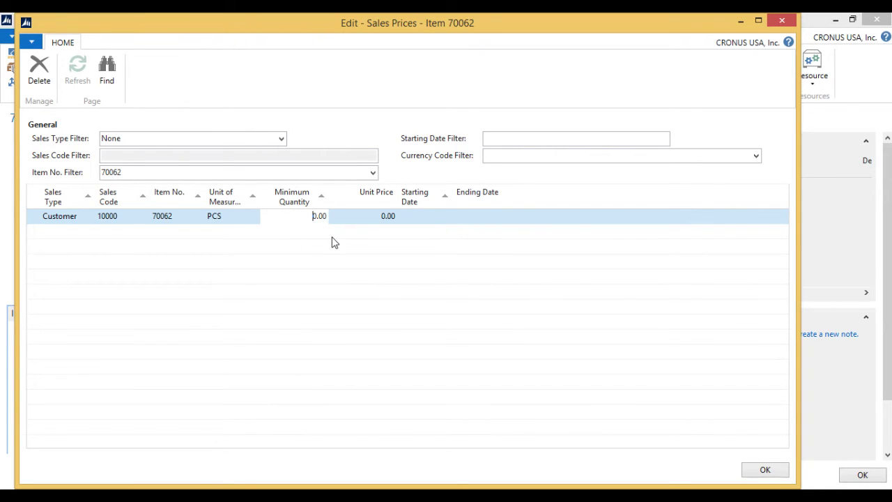
pyautogui.click(377, 216)
pyautogui.doubleClick(376, 216)
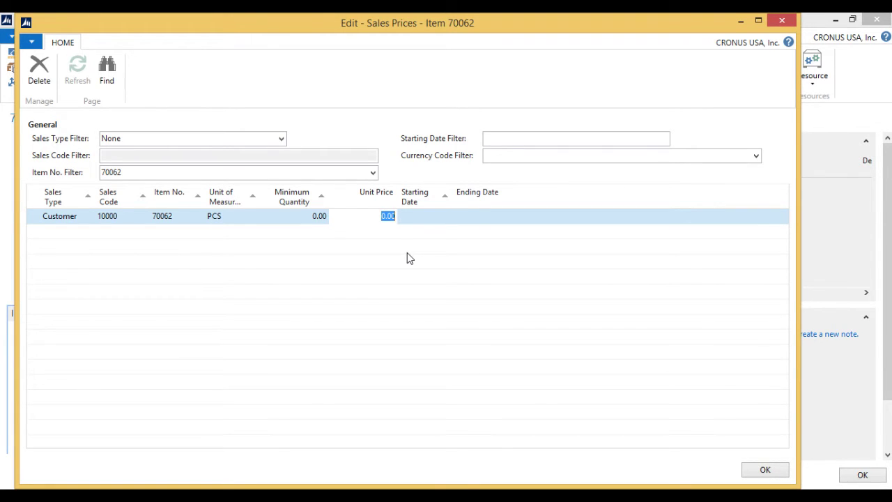
pyautogui.write('15')
pyautogui.press('Tab')
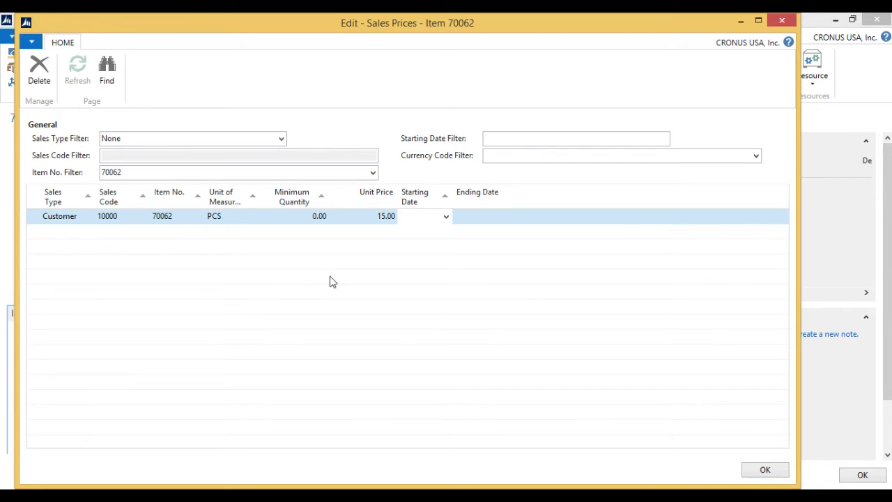
pyautogui.click(763, 471)
pyautogui.click(855, 474)
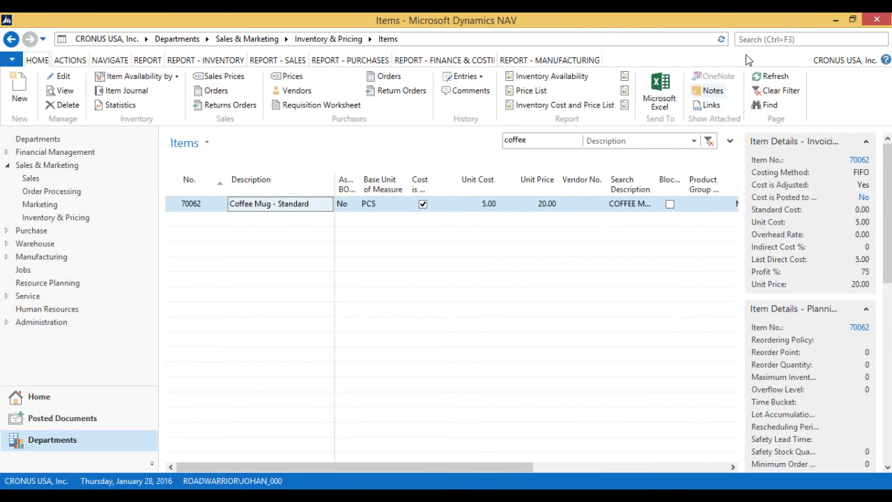
# Search for the Sales Orders page, open it and create a new sales order.
pyautogui.click(762, 39)
pyautogui.write('sales order')
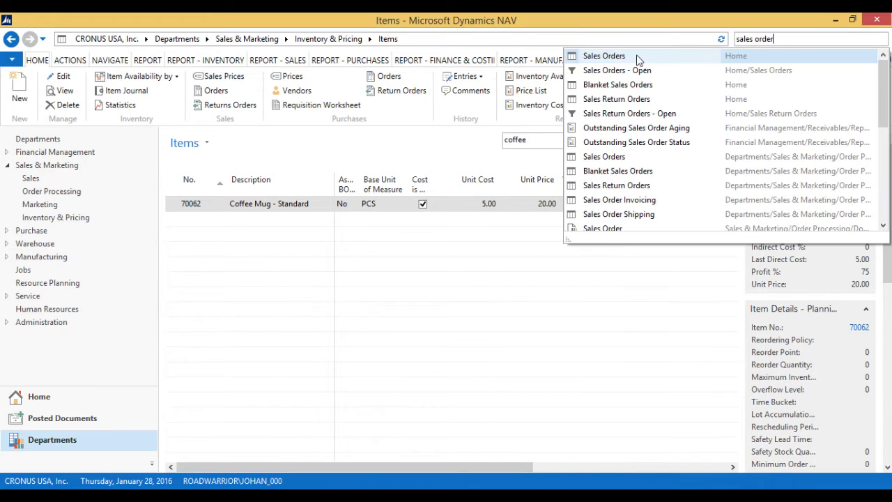
pyautogui.click(600, 57)
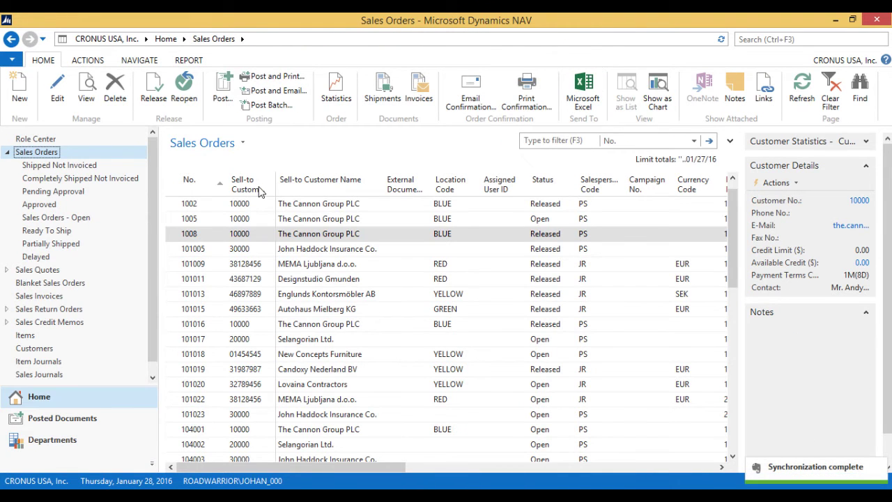
pyautogui.hotkey('ctrl', 'n')
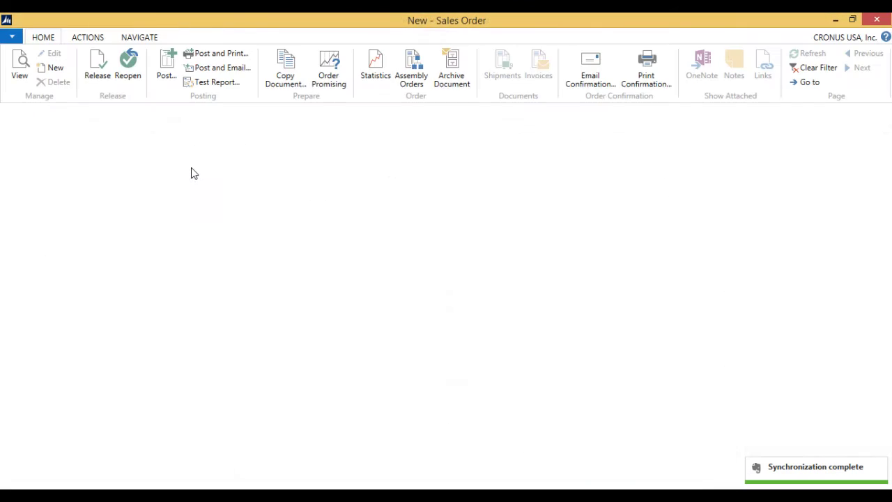
# Assign the sell-to customer New Concepts Furniture to the new sales order.
pyautogui.press('Tab')
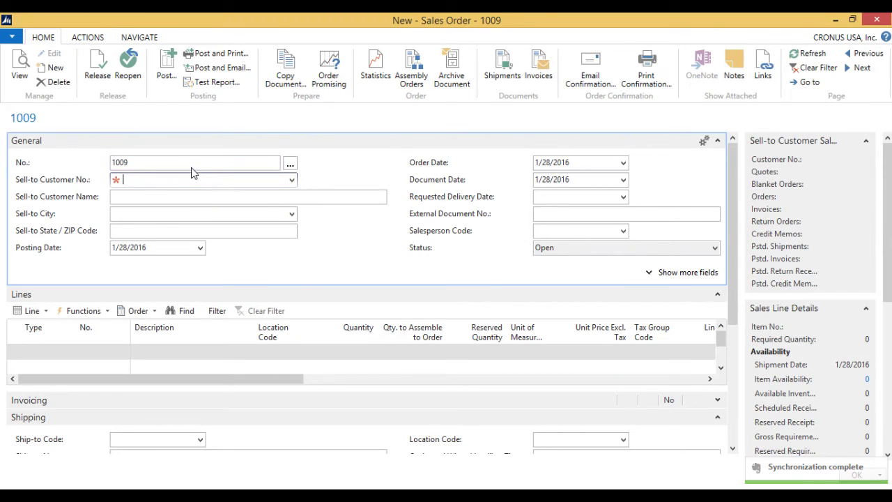
pyautogui.click(292, 180)
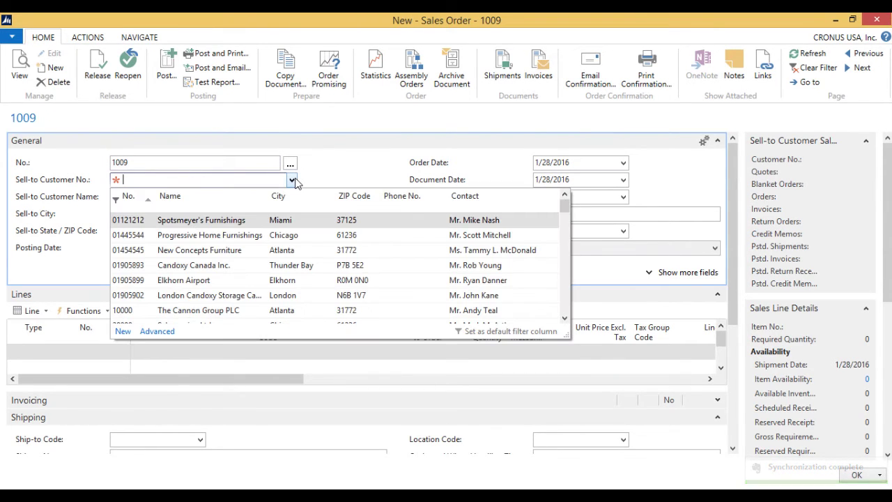
pyautogui.click(240, 251)
pyautogui.press('Tab')
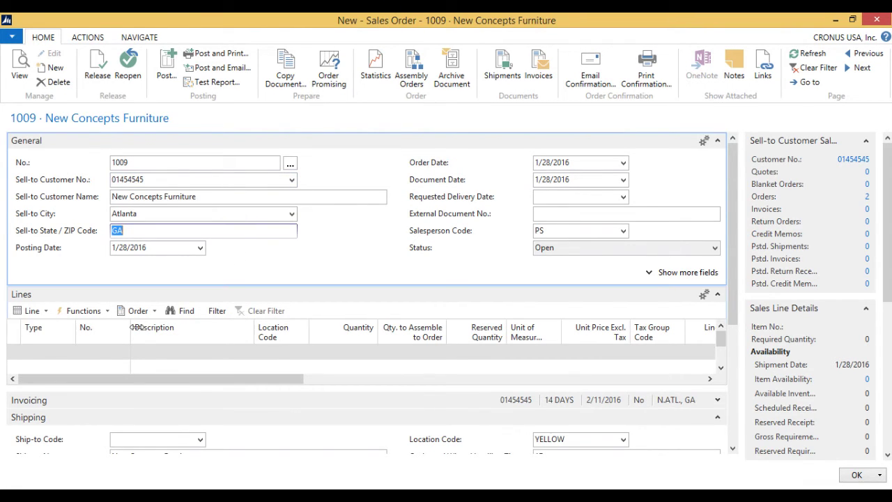
# Add an Item line to the sales order for Coffee Mug - Standard, looking it up by the description "coffee".
pyautogui.click(57, 354)
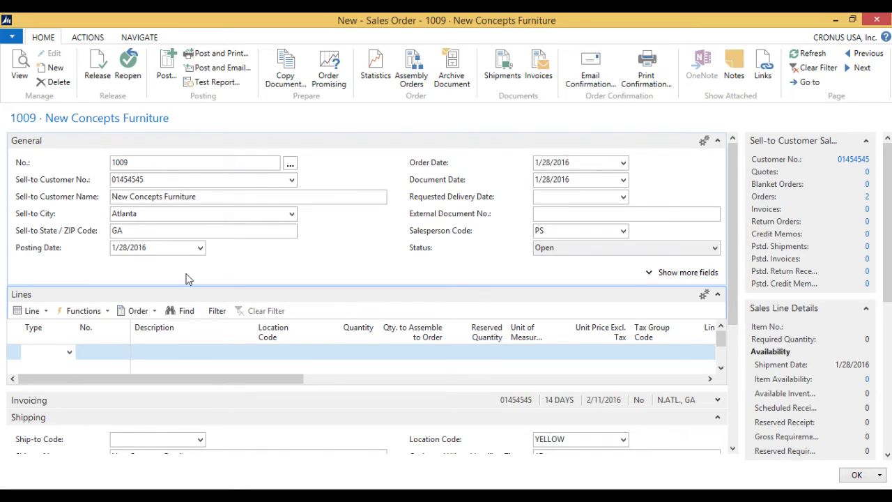
pyautogui.write('tem')
pyautogui.press('Tab')
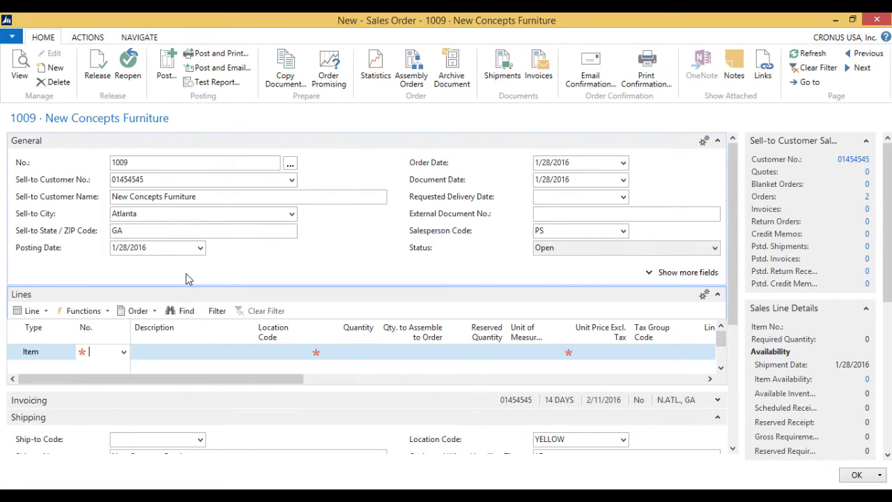
pyautogui.write('coffee')
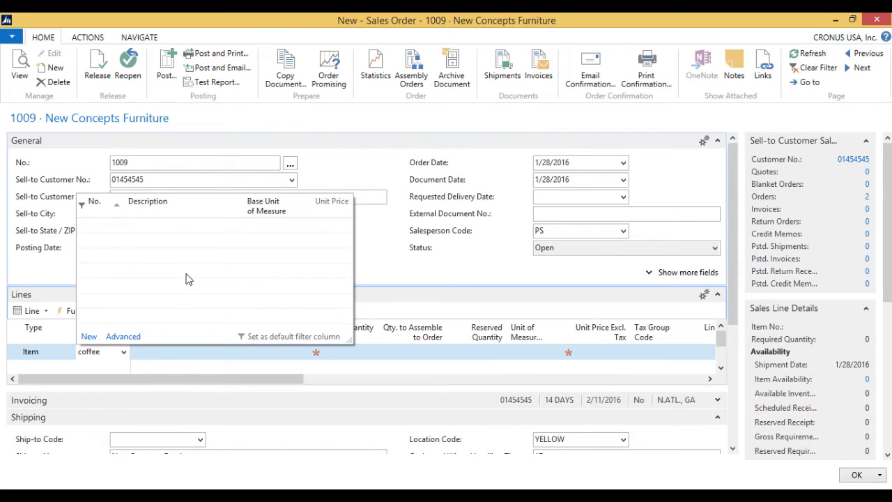
pyautogui.click(170, 204)
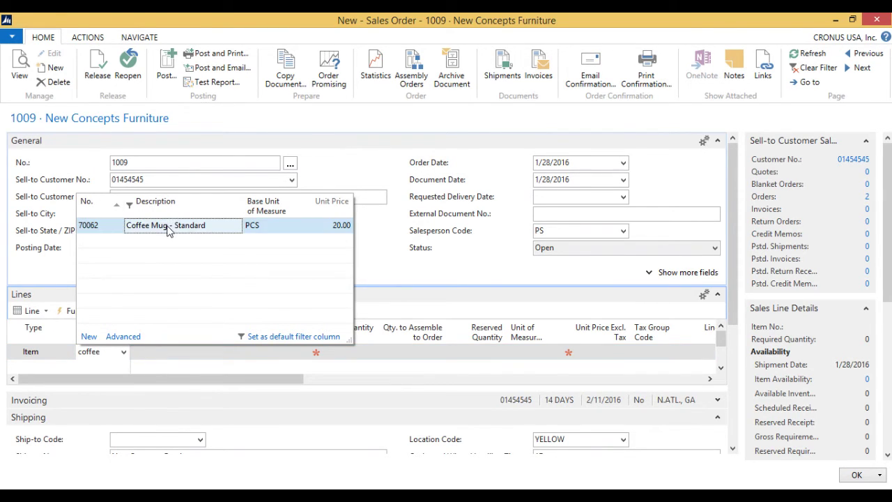
pyautogui.click(167, 226)
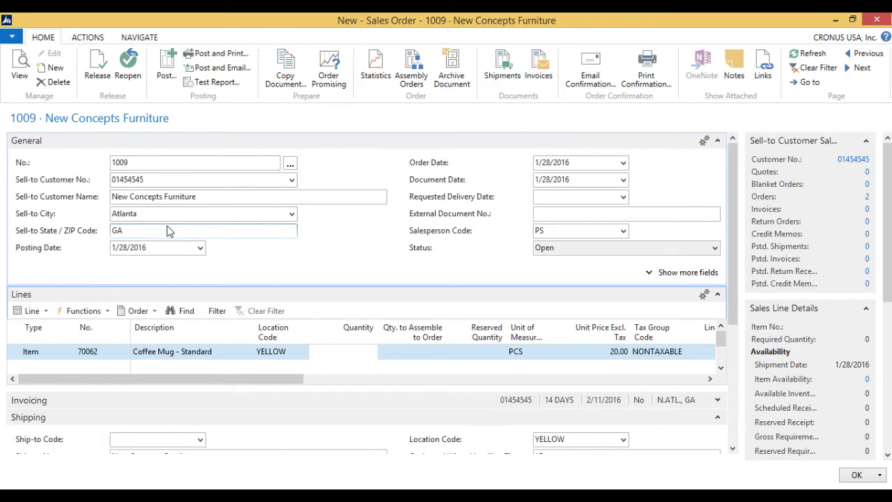
# Try to set the Coffee Mug - Standard line's quantity to 15, declining to record it at the availability check.
pyautogui.write('15')
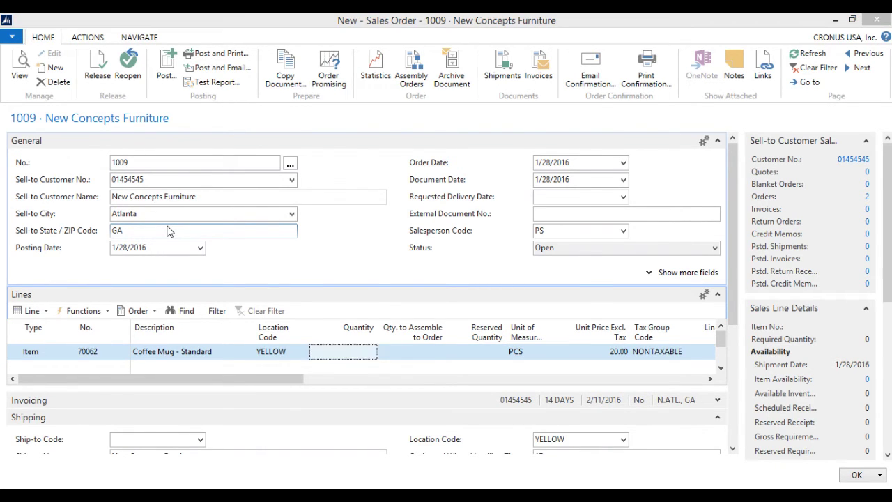
pyautogui.press('Tab')
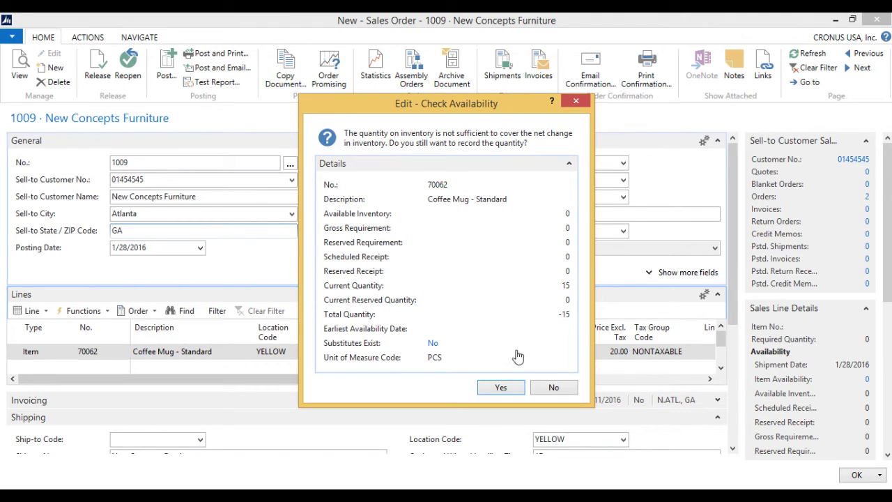
pyautogui.click(548, 389)
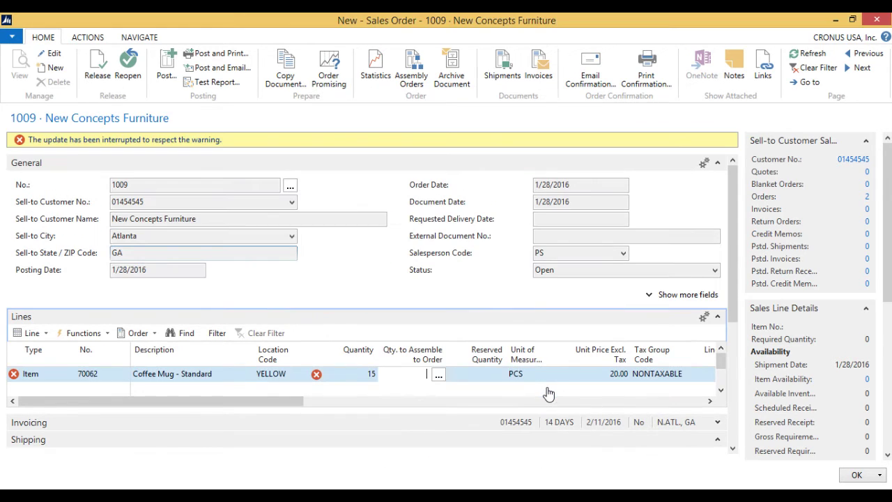
pyautogui.press('Left')
pyautogui.press('Left')
pyautogui.press('Left')
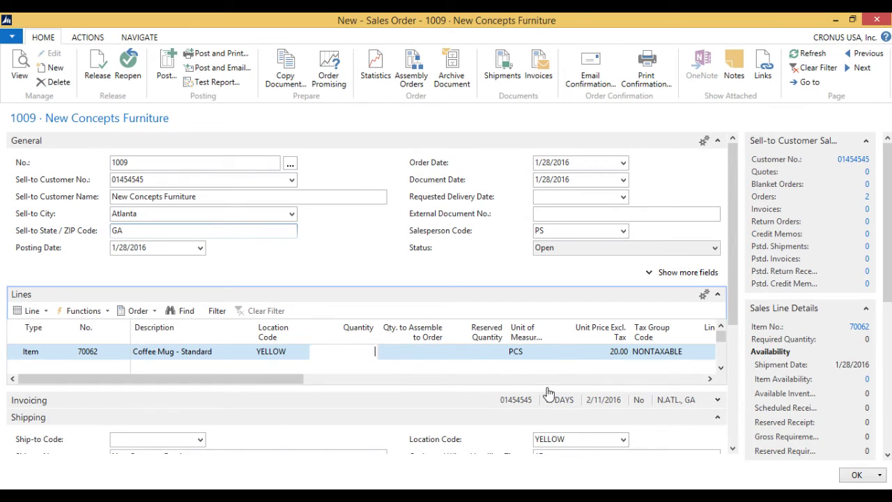
# Set the Coffee Mug - Standard line's location code to BLUE and its quantity to 15.
pyautogui.press('Right')
pyautogui.write('blue')
pyautogui.press('Tab')
pyautogui.write('15')
pyautogui.press('Tab')
pyautogui.press('Tab')
pyautogui.press('Tab')
pyautogui.press('Tab')
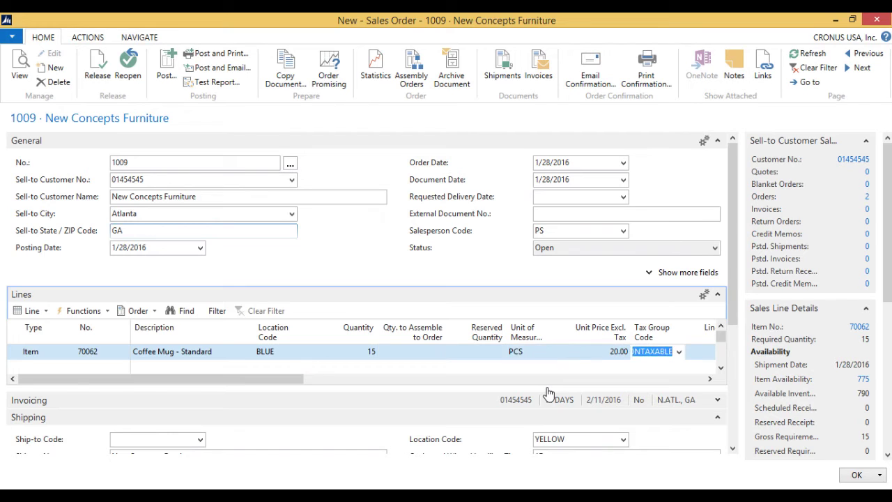
# Review the Coffee Mug - Standard line's unit price, line amount, quantities to ship and invoice, and planned delivery date.
pyautogui.press('Tab')
pyautogui.press('Tab')
pyautogui.press('Tab')
pyautogui.press('Tab')
pyautogui.press('Tab')
pyautogui.press('Tab')
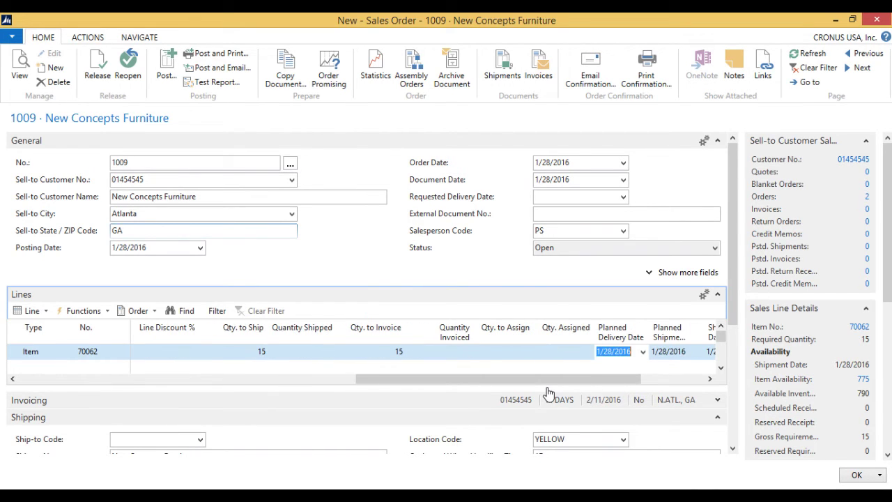
pyautogui.hotkey('shift', 'Tab')
pyautogui.hotkey('shift', 'Tab')
pyautogui.hotkey('shift', 'Tab')
pyautogui.hotkey('shift', 'Tab')
pyautogui.hotkey('shift', 'Tab')
pyautogui.hotkey('shift', 'Tab')
pyautogui.hotkey('shift', 'Tab')
pyautogui.hotkey('shift', 'Tab')
pyautogui.hotkey('shift', 'Tab')
pyautogui.hotkey('shift', 'Tab')
pyautogui.hotkey('shift', 'Tab')
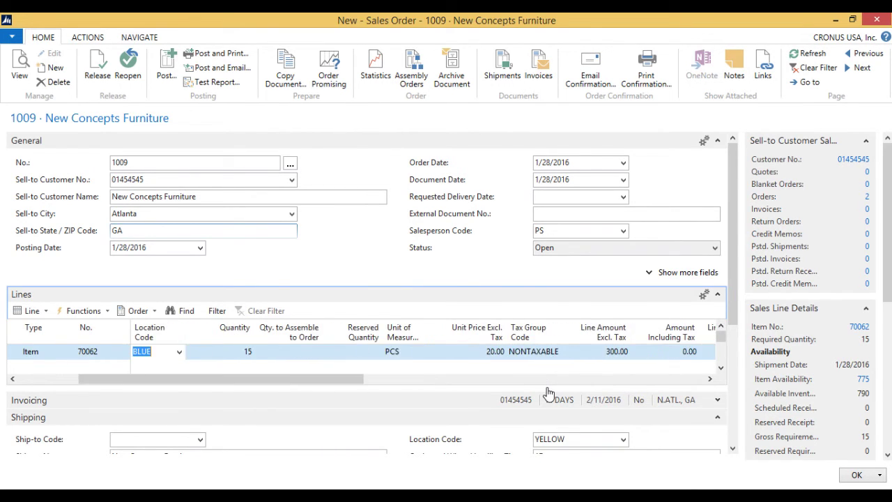
pyautogui.hotkey('shift', 'Tab')
pyautogui.hotkey('shift', 'Tab')
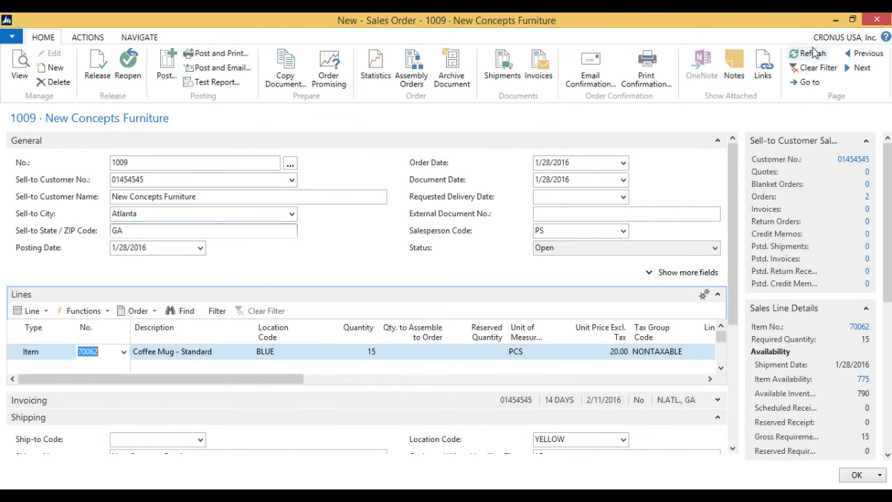
# Close the sales order and create another one for the sell-to customer The Cannon Group PLC.
pyautogui.click(876, 20)
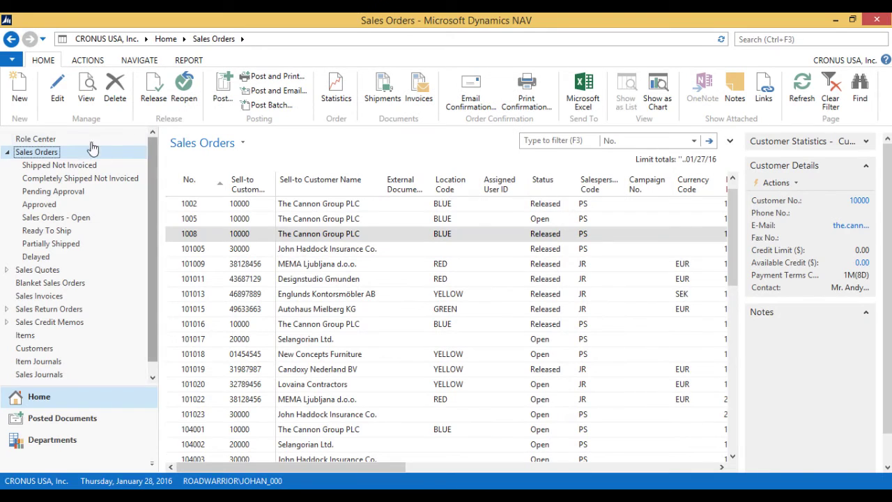
pyautogui.click(19, 89)
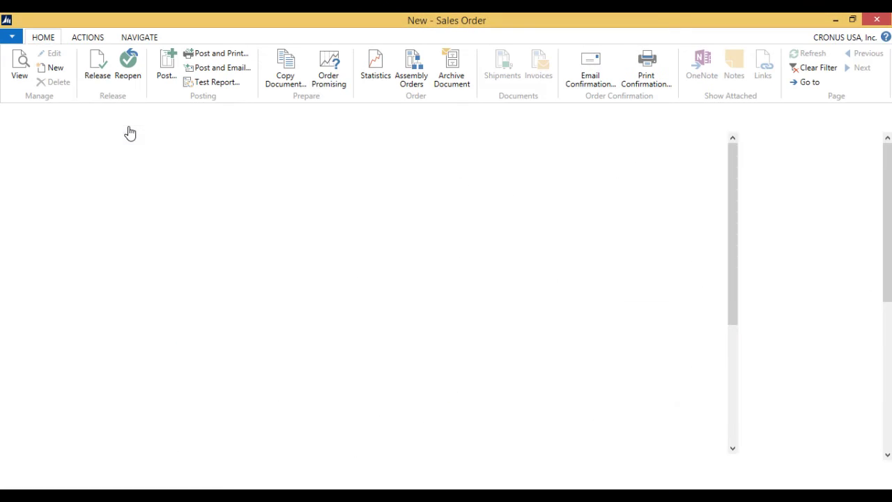
pyautogui.press('Tab')
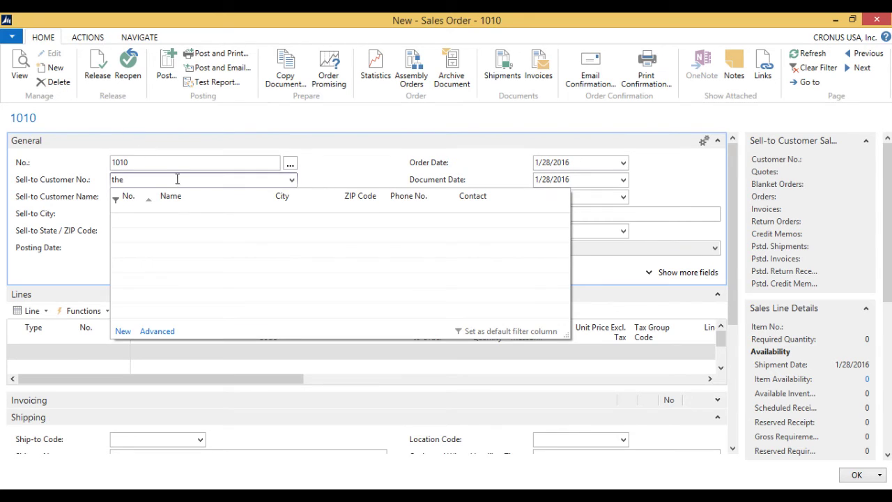
pyautogui.click(184, 221)
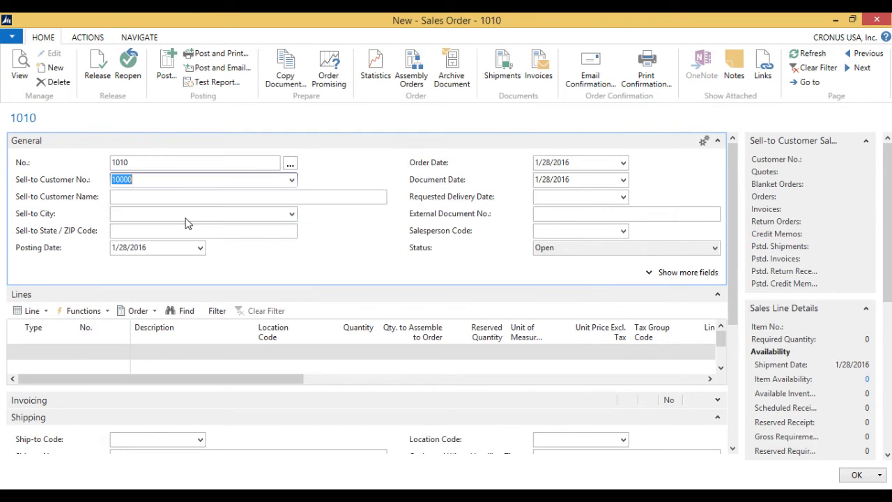
pyautogui.press('Tab')
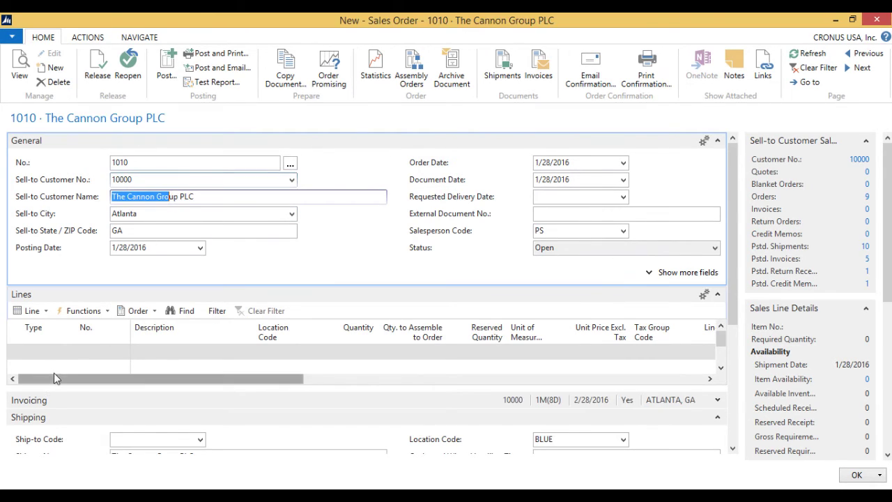
# Add an Item line for Coffee Mug - Standard to The Cannon Group PLC's order, looking it up by "coffee".
pyautogui.click(43, 351)
pyautogui.write('item')
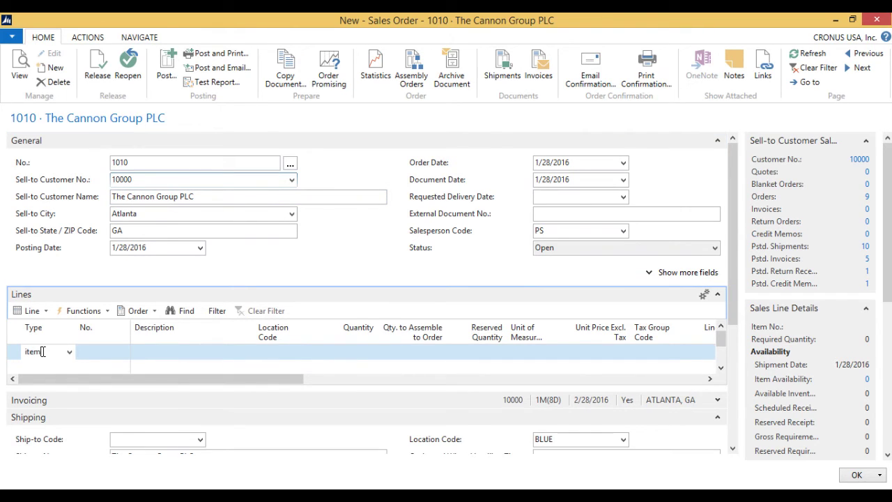
pyautogui.press('Tab')
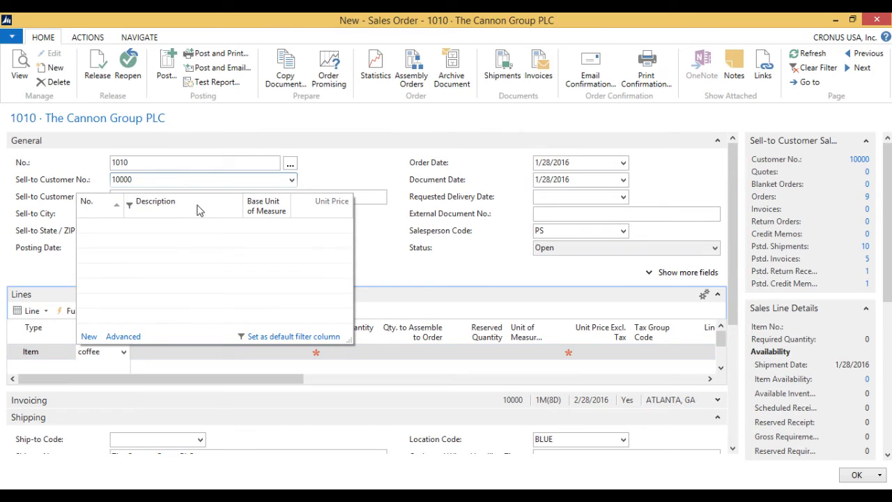
pyautogui.click(181, 226)
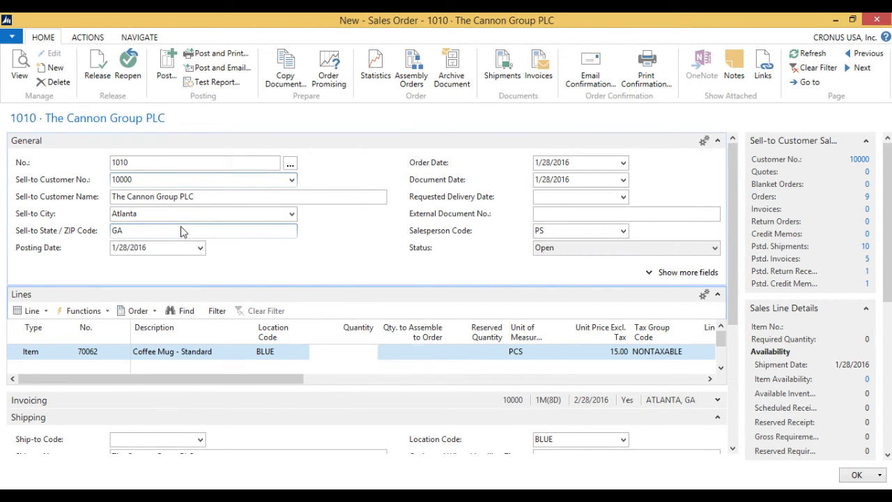
# Set the quantity of the Coffee Mug - Standard line to 20 on The Cannon Group PLC's order.
pyautogui.write('20')
pyautogui.press('Tab')
pyautogui.press('Tab')
pyautogui.press('Tab')
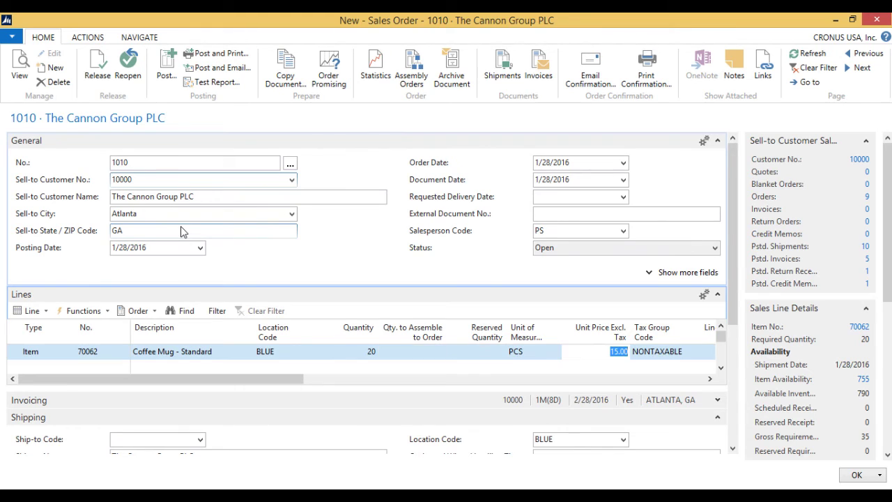
# Examine the unit price, line amount and line discount of the coffee mug line on The Cannon Group PLC's order.
pyautogui.press('Tab')
pyautogui.press('Tab')
pyautogui.press('Tab')
pyautogui.press('Tab')
pyautogui.hotkey('shift', 'Tab')
pyautogui.hotkey('shift', 'Tab')
pyautogui.hotkey('shift', 'Tab')
pyautogui.hotkey('shift', 'Tab')
pyautogui.hotkey('shift', 'Tab')
pyautogui.hotkey('shift', 'Tab')
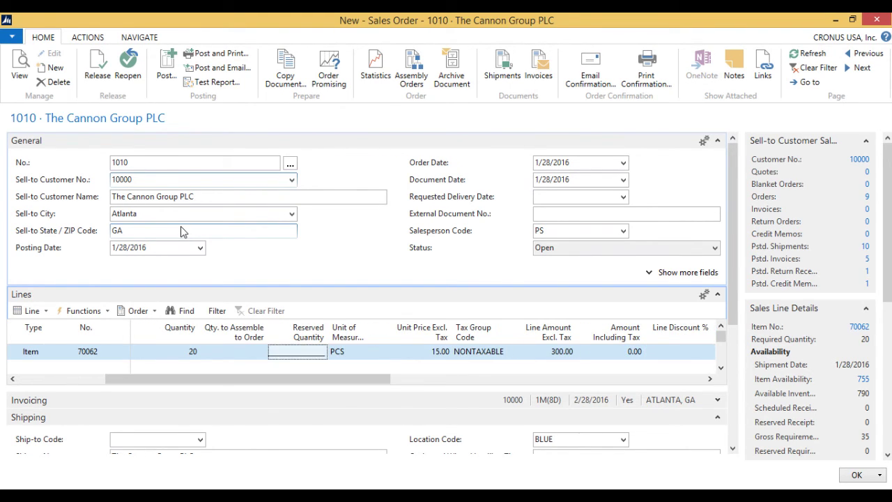
pyautogui.hotkey('shift', 'Tab')
pyautogui.hotkey('shift', 'Tab')
pyautogui.hotkey('shift', 'Tab')
pyautogui.hotkey('shift', 'Tab')
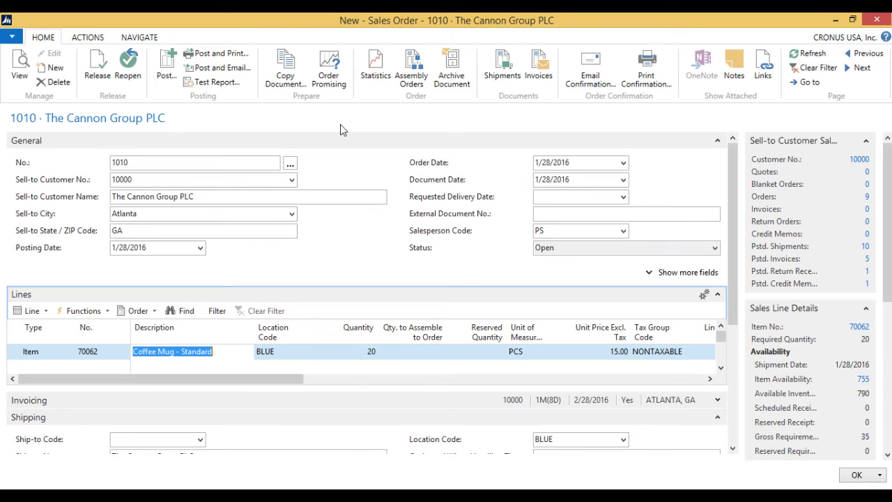
# Close the sales order and open the Coffee Mug - Standard item card from the Items list, found by searching "items".
pyautogui.click(876, 23)
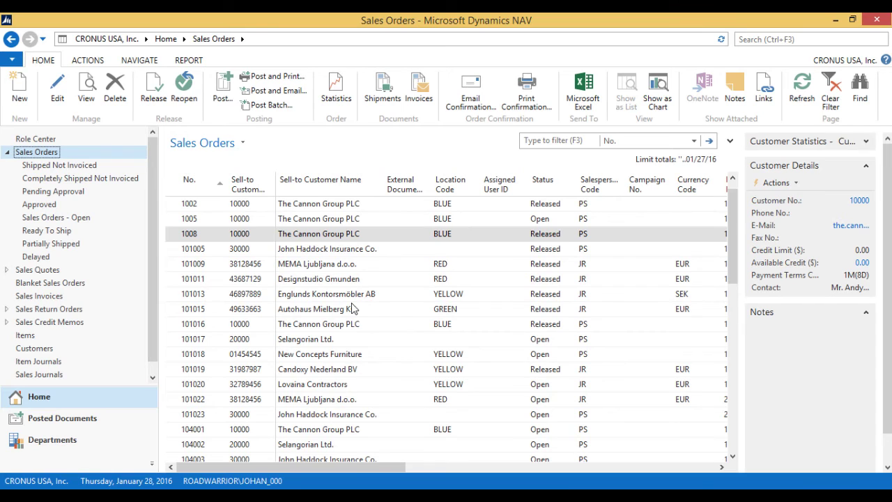
pyautogui.click(756, 38)
pyautogui.write('items')
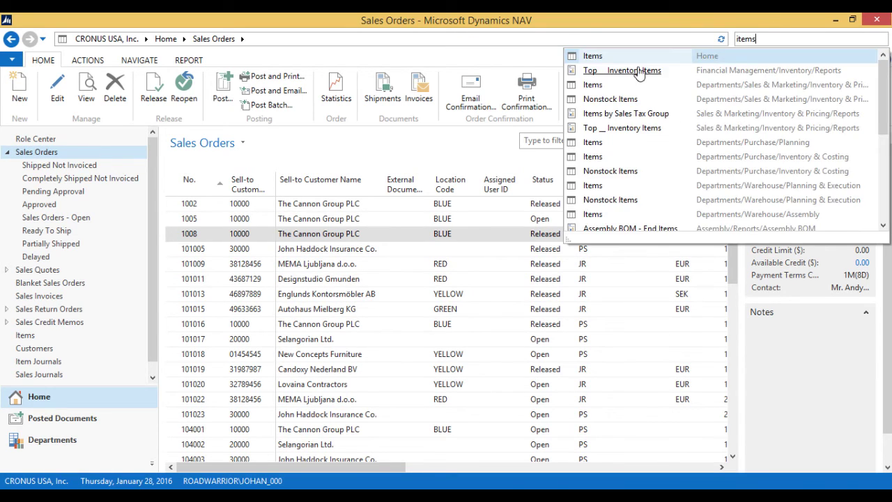
pyautogui.click(596, 58)
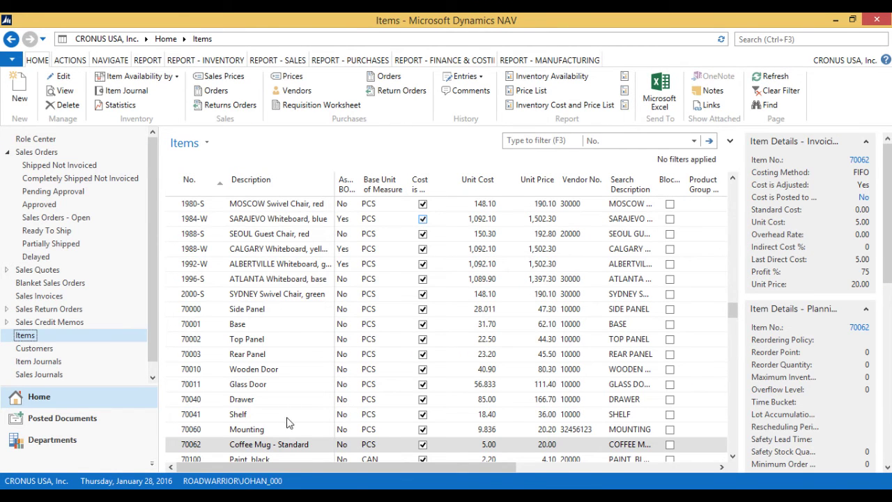
pyautogui.click(301, 444)
pyautogui.doubleClick(301, 444)
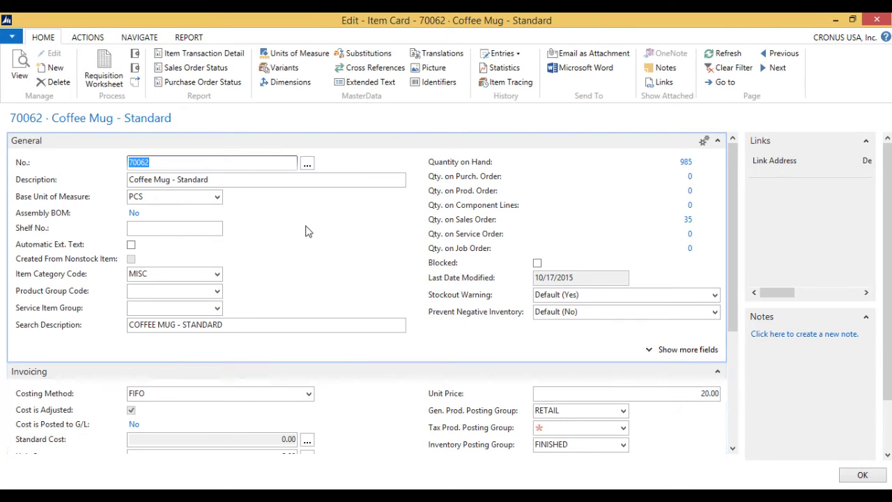
# Open the coffee mug's purchase prices and choose Custom Metals Incorporated as the vendor on the first line.
pyautogui.click(139, 38)
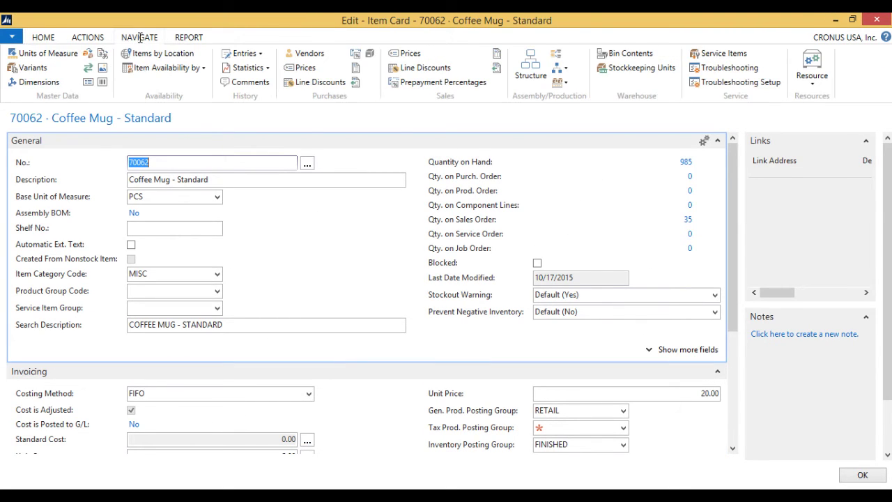
pyautogui.click(300, 65)
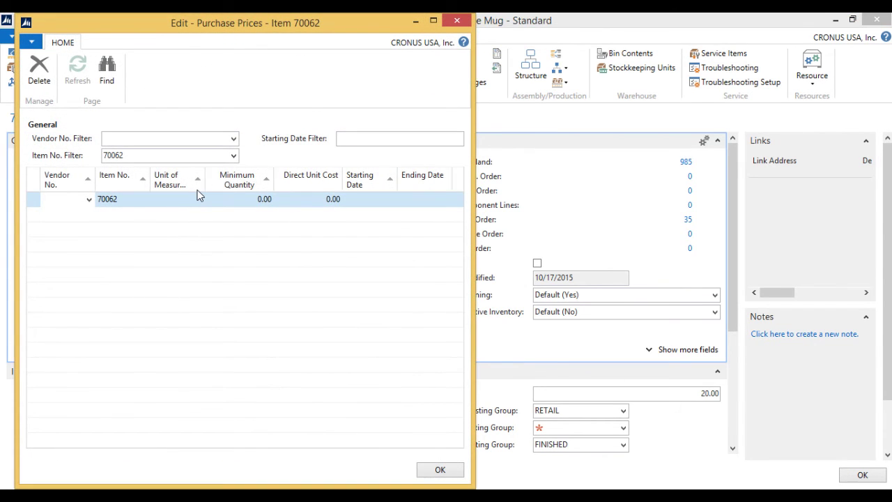
pyautogui.click(90, 201)
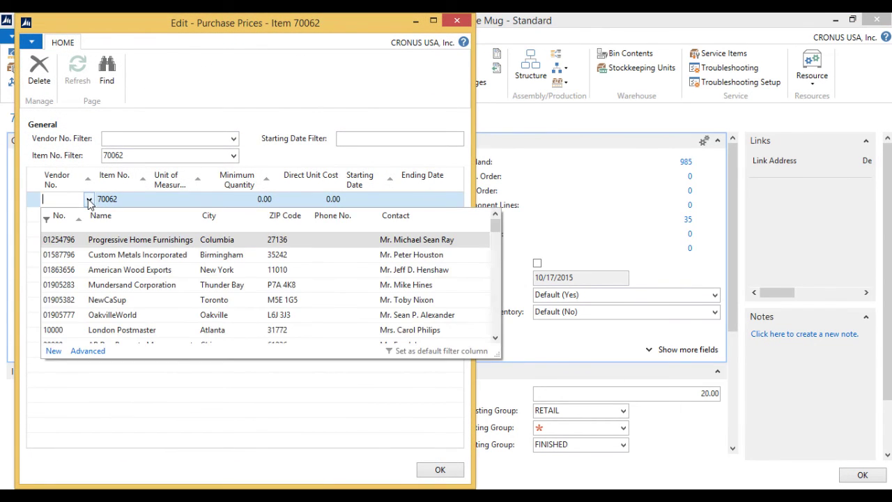
pyautogui.click(143, 255)
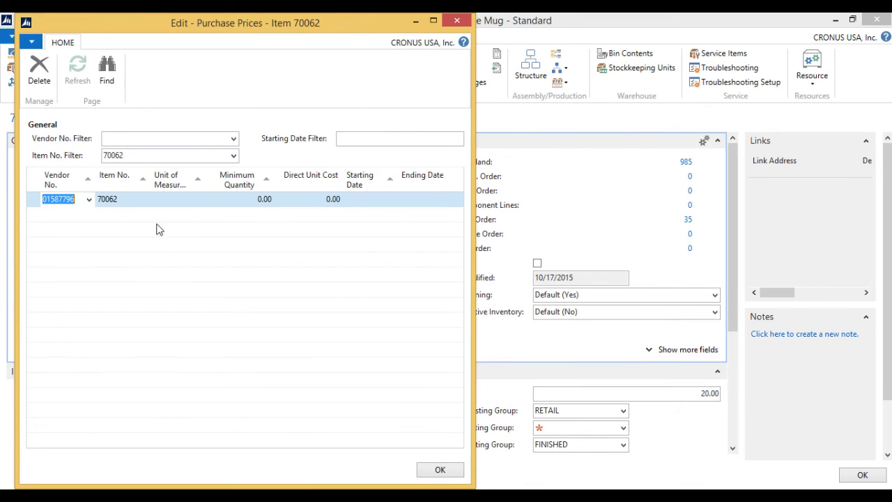
# Set the purchase price line's unit of measure to PCS and its direct unit cost to 10, confirming the prices.
pyautogui.click(180, 206)
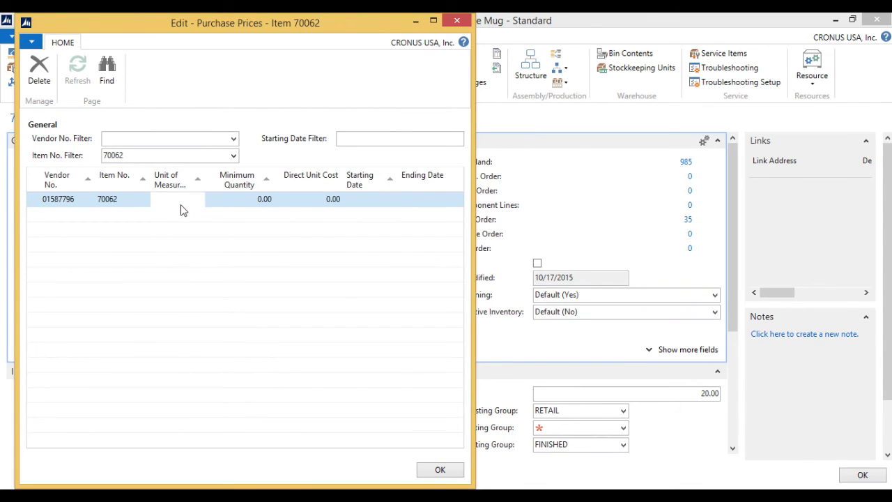
pyautogui.write('PCS')
pyautogui.press('Tab')
pyautogui.press('Tab')
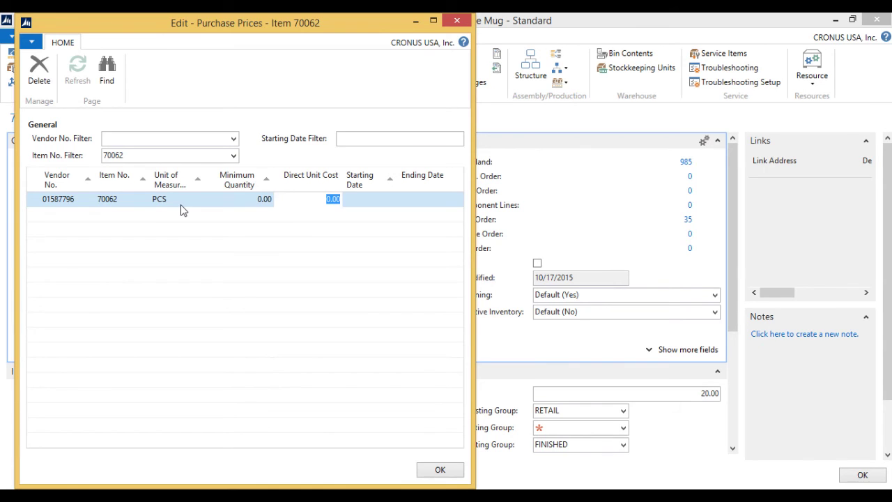
pyautogui.write('10')
pyautogui.press('Tab')
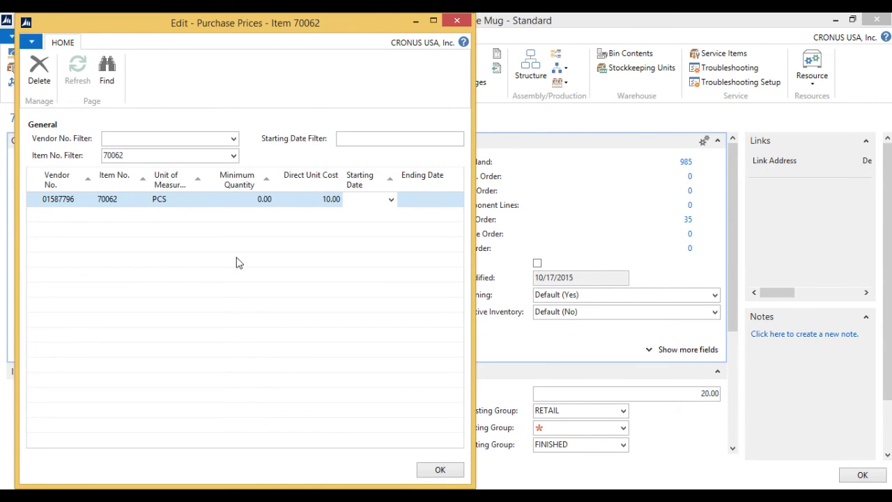
pyautogui.click(435, 470)
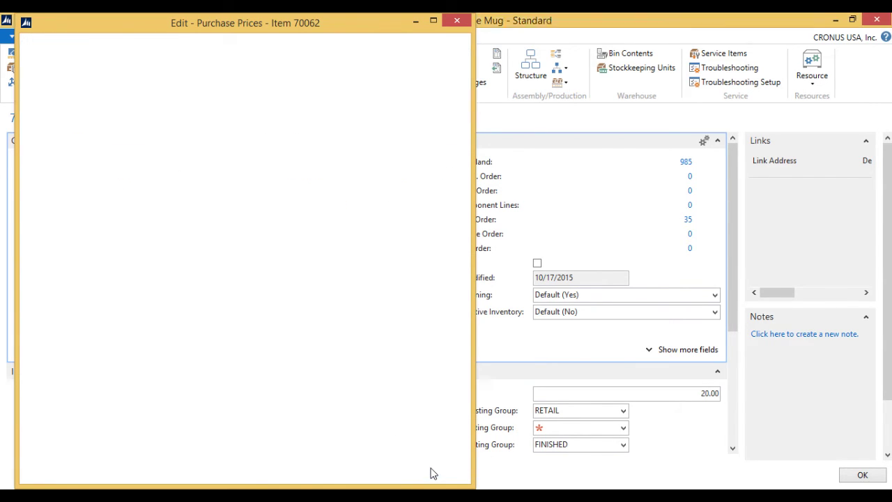
# Close the item card and create a new purchase order from the Purchase Orders page, found by searching "purchase order".
pyautogui.click(880, 20)
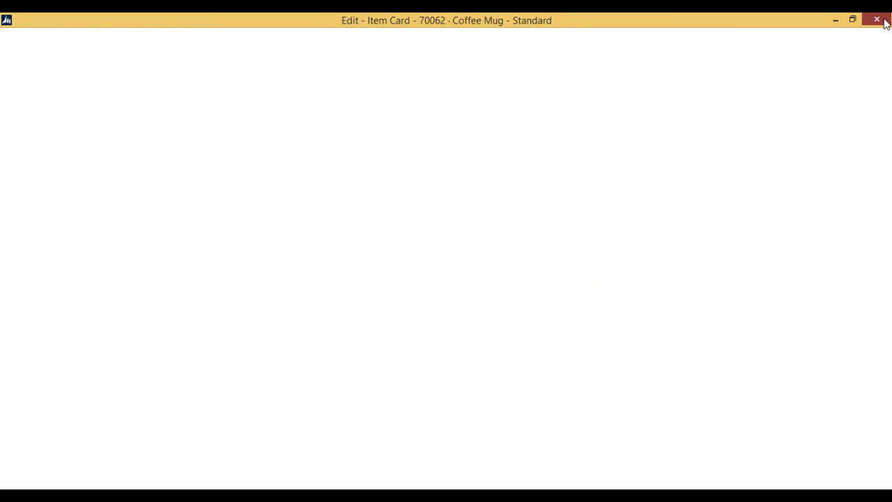
pyautogui.click(770, 40)
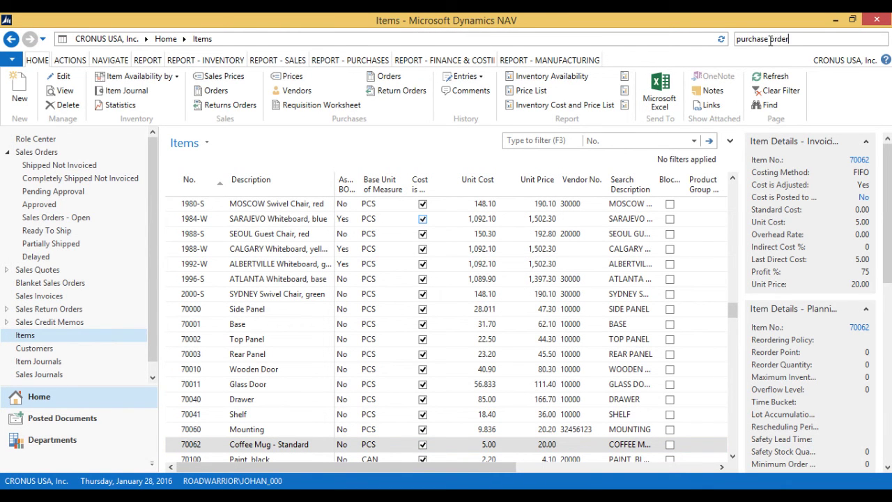
pyautogui.click(632, 60)
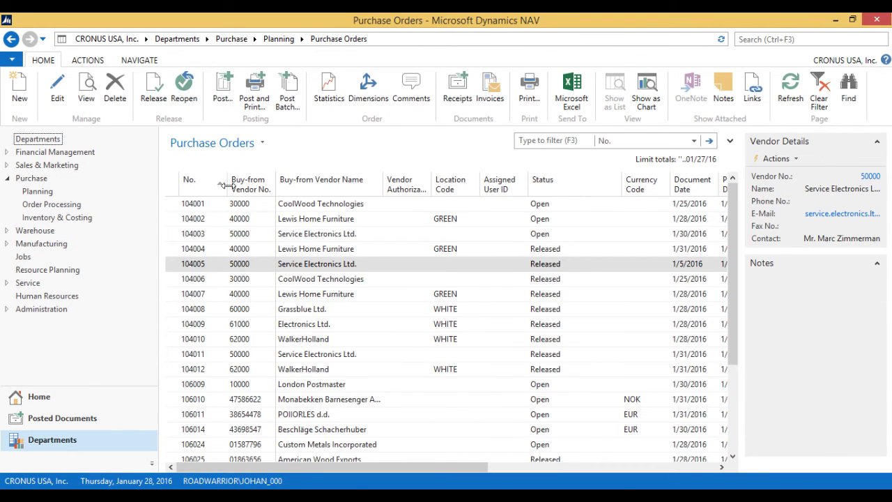
pyautogui.click(28, 93)
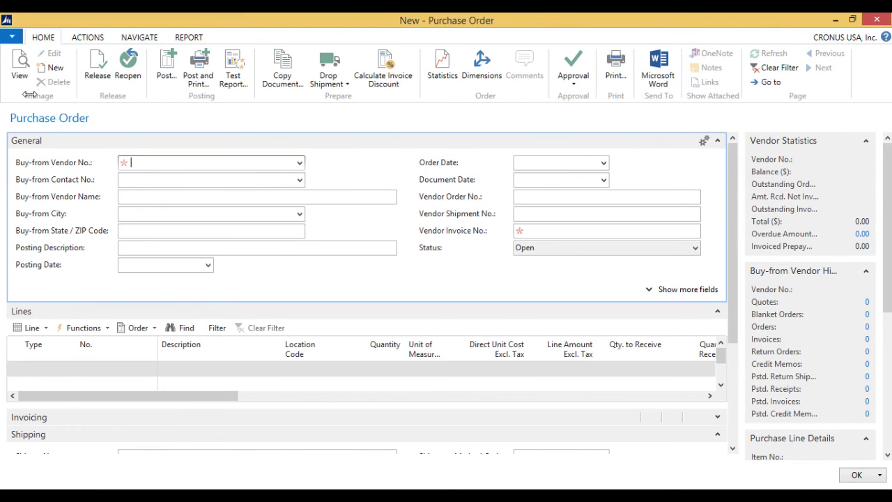
# Assign the buy-from vendor Custom Metals Incorporated to the new purchase order.
pyautogui.click(222, 162)
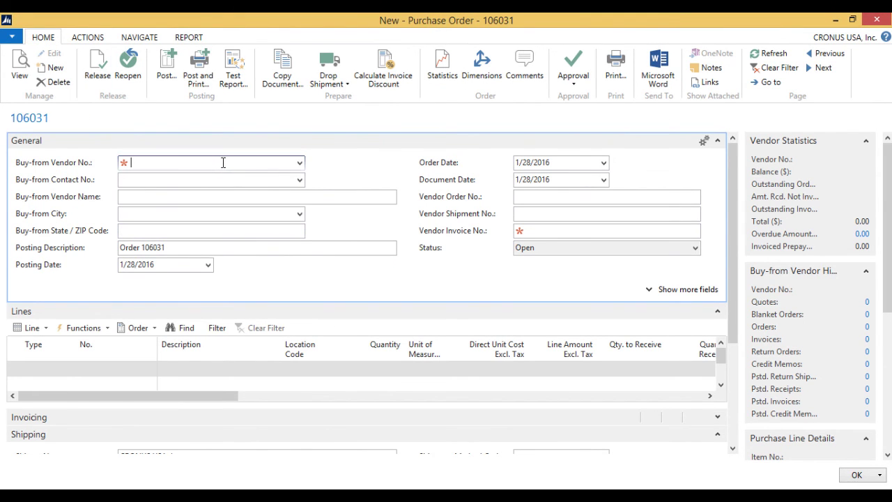
pyautogui.click(300, 163)
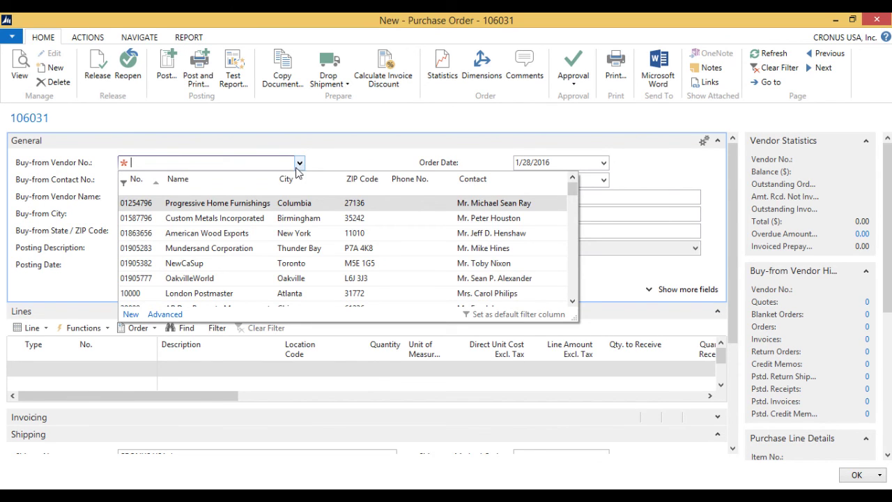
pyautogui.click(230, 221)
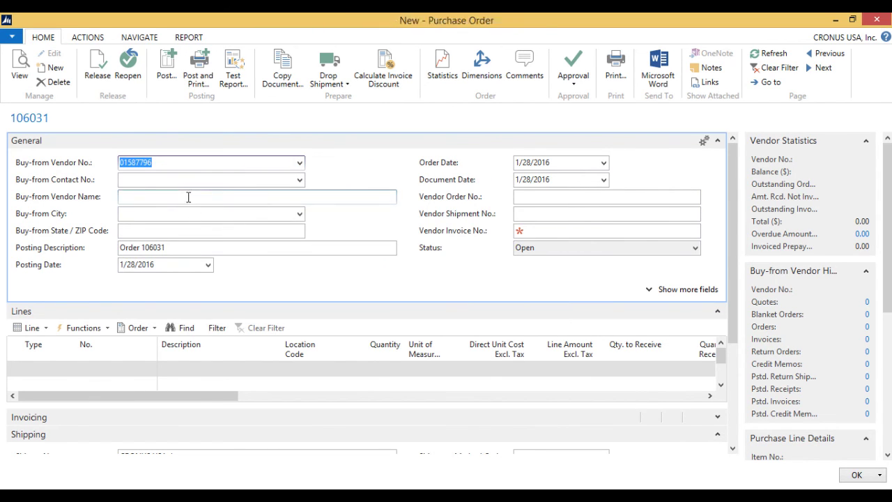
# Add an Item line for Coffee Mug - Standard to the purchase order, looking it up by "coffe".
pyautogui.click(41, 370)
pyautogui.write('Item')
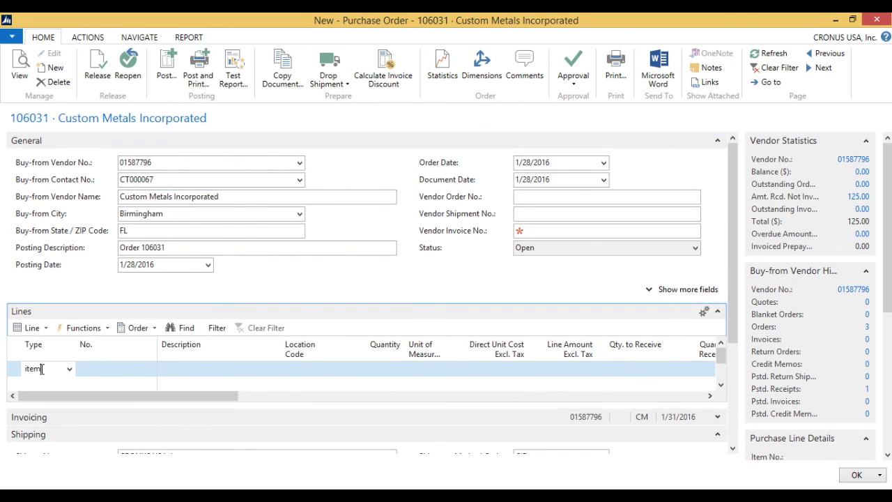
pyautogui.press('Tab')
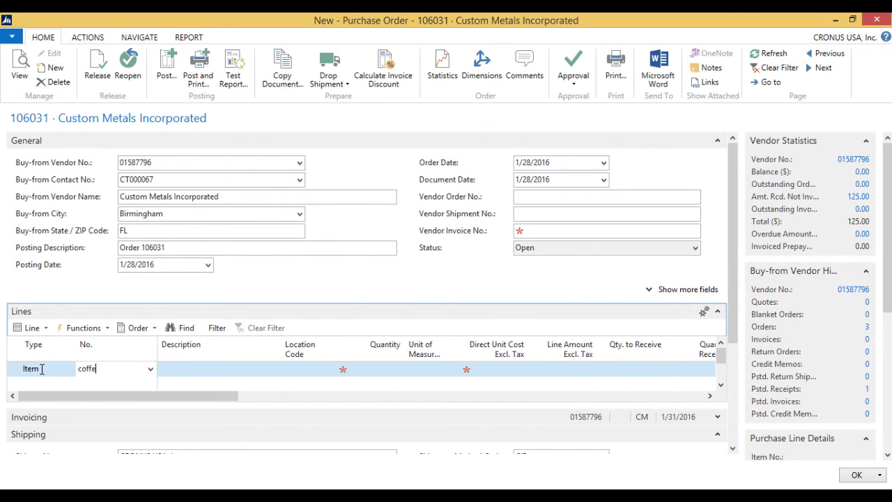
pyautogui.click(200, 231)
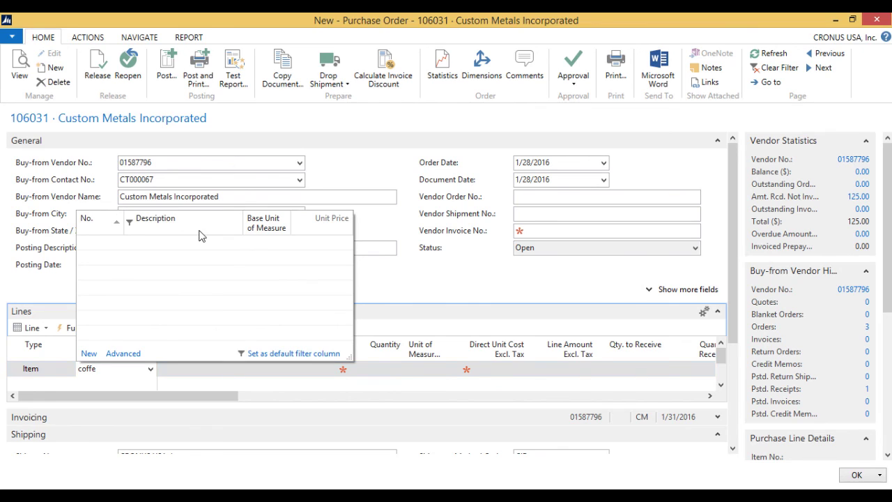
pyautogui.click(173, 249)
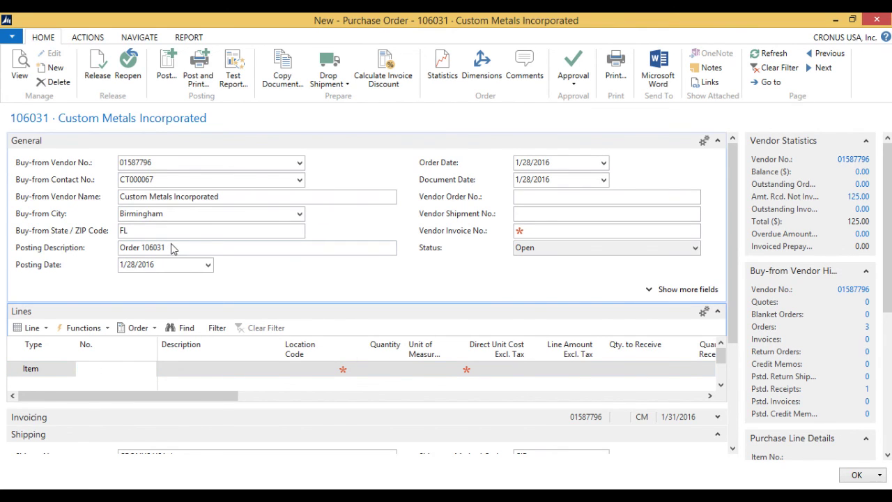
pyautogui.press('Tab')
pyautogui.press('Tab')
pyautogui.press('Tab')
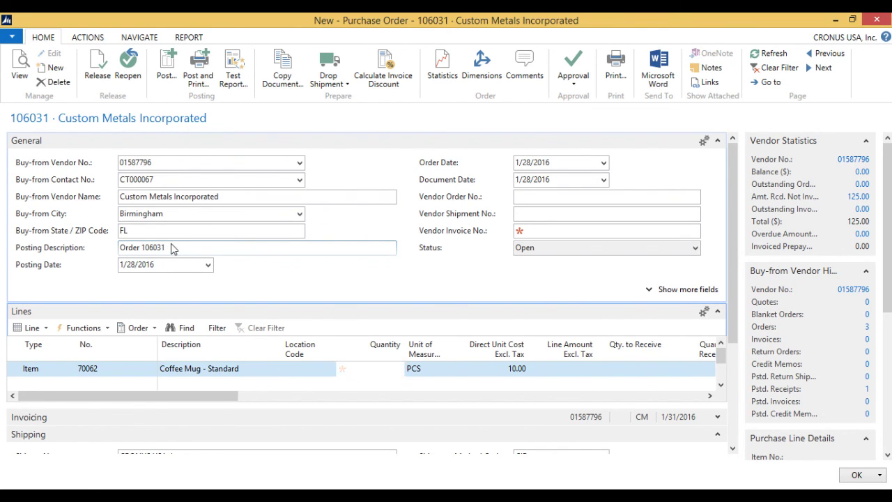
# Open the location code of the Coffee Mug - Standard purchase line for editing.
pyautogui.press('Tab')
pyautogui.press('Tab')
pyautogui.hotkey('shift', 'Tab')
pyautogui.hotkey('shift', 'Tab')
pyautogui.hotkey('shift', 'Tab')
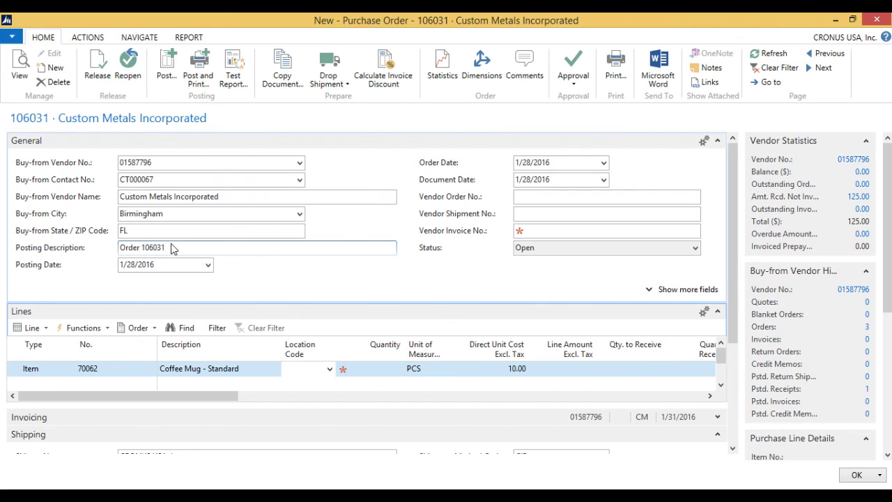